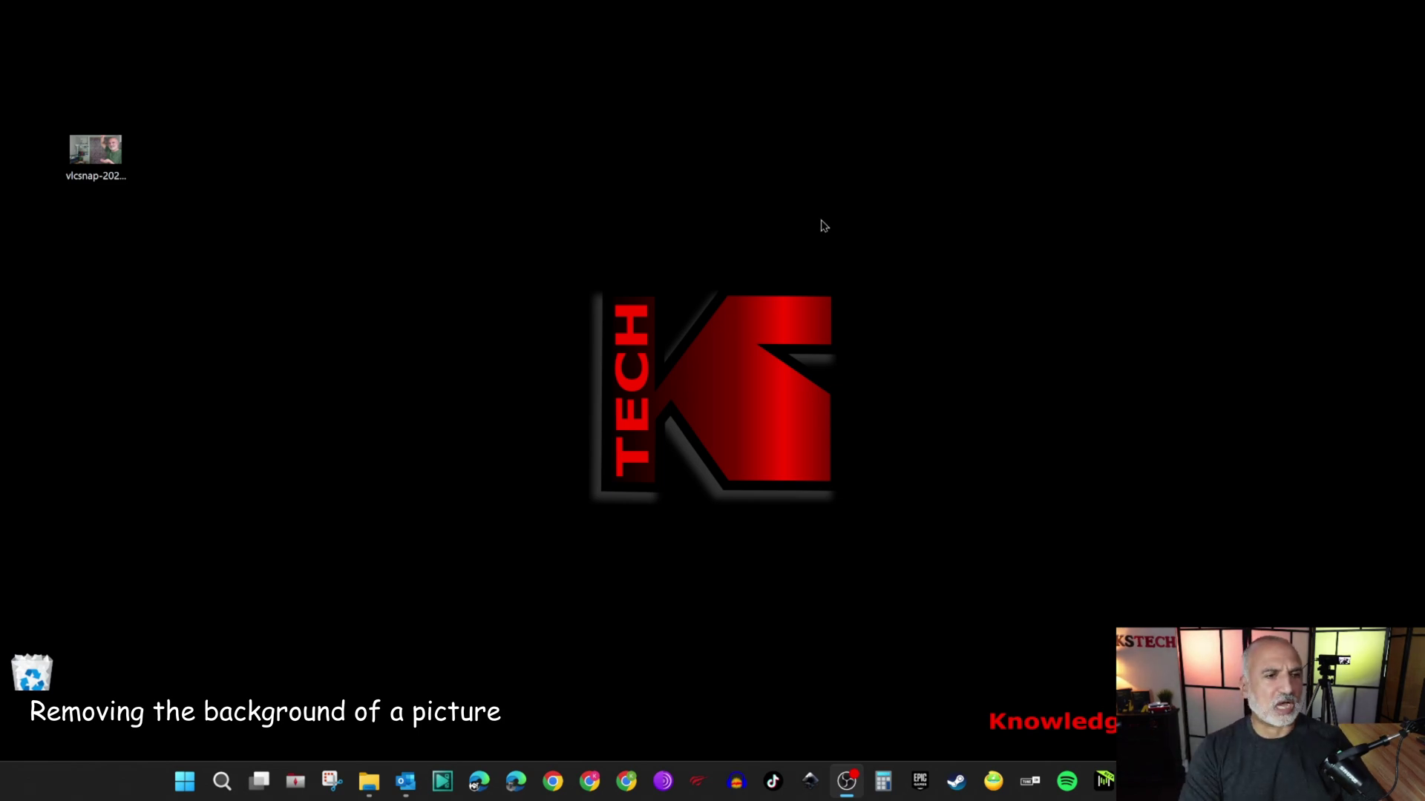
Open the vlcsnap photo in Photos, maximize the window, and enter the image editor.
right_click(100, 150)
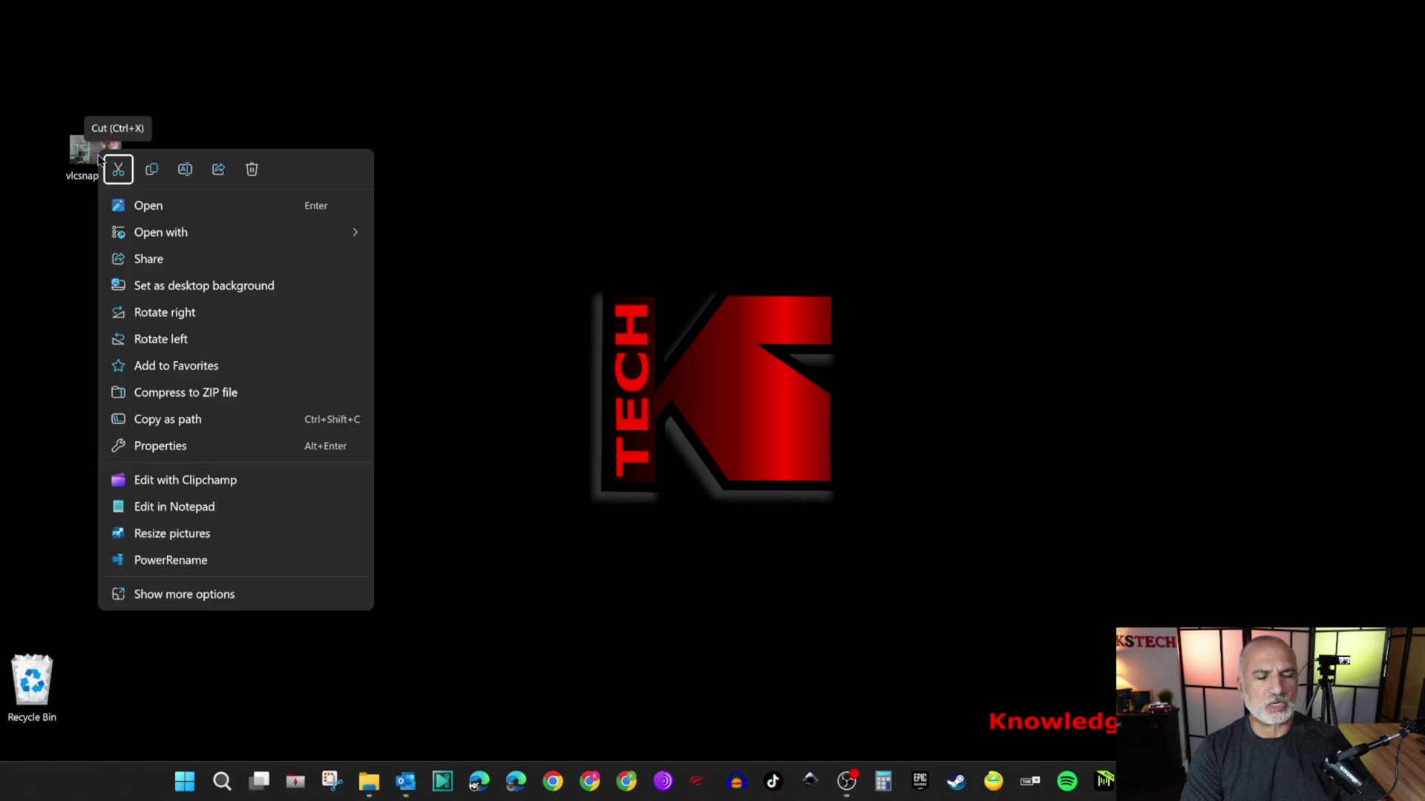
mouse_move(154, 234)
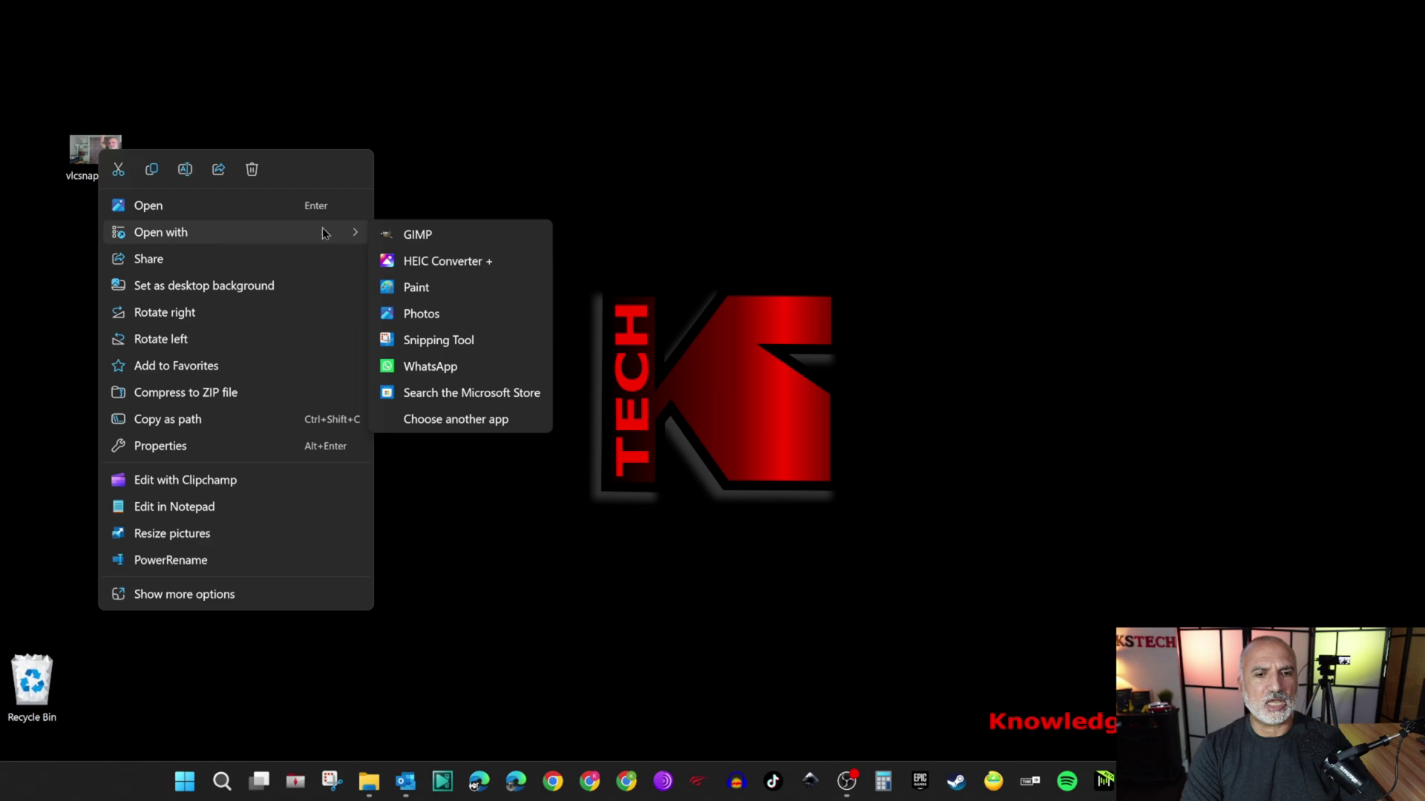
click(431, 317)
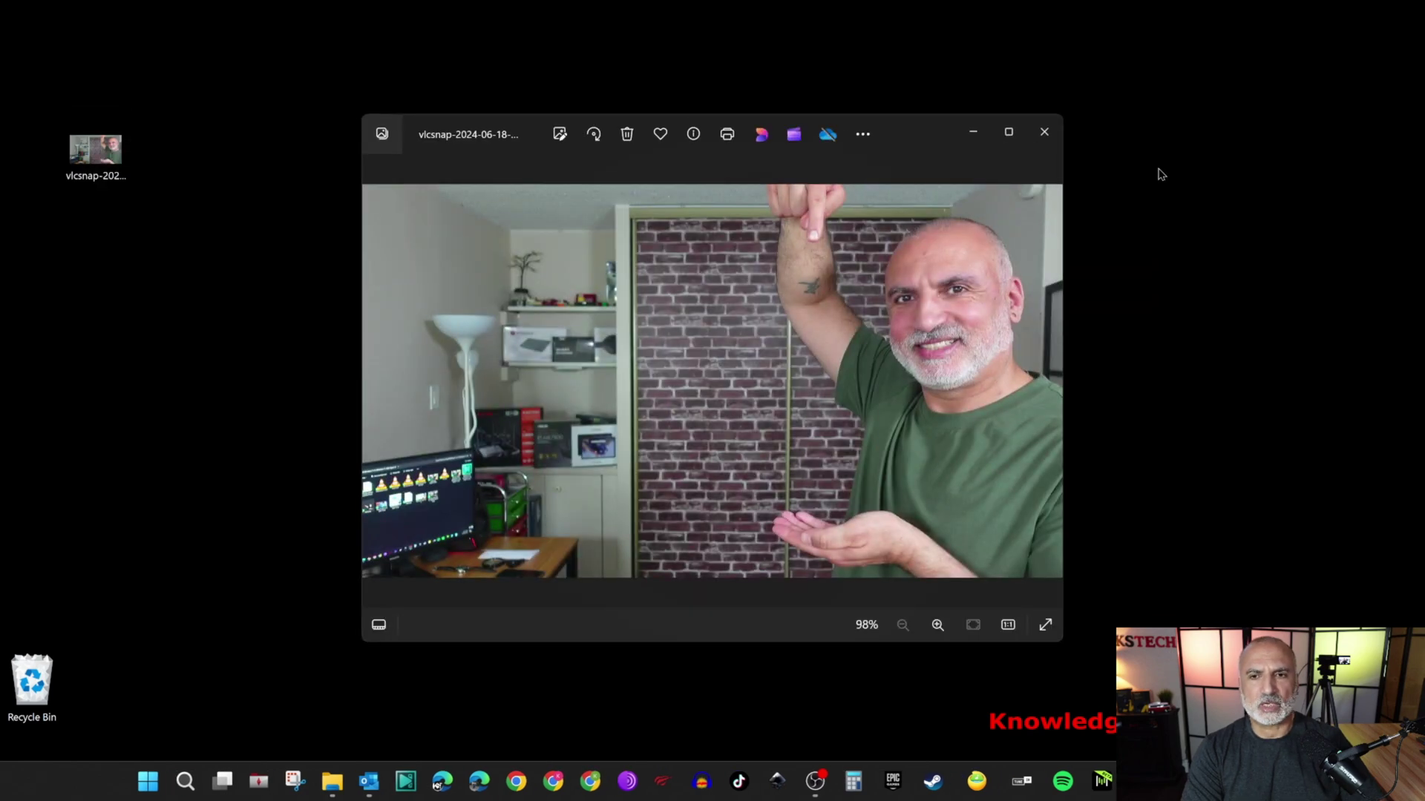
click(1013, 141)
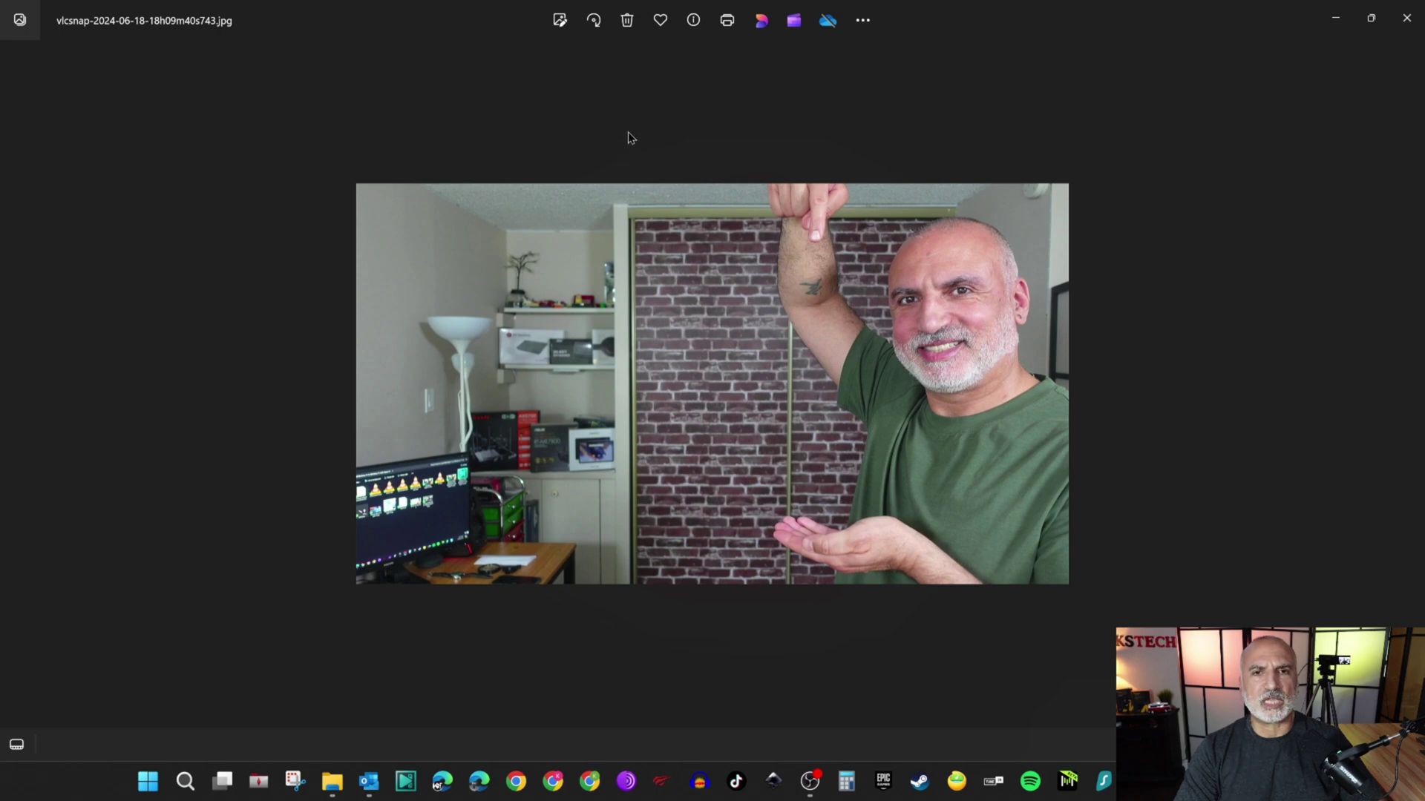
click(562, 22)
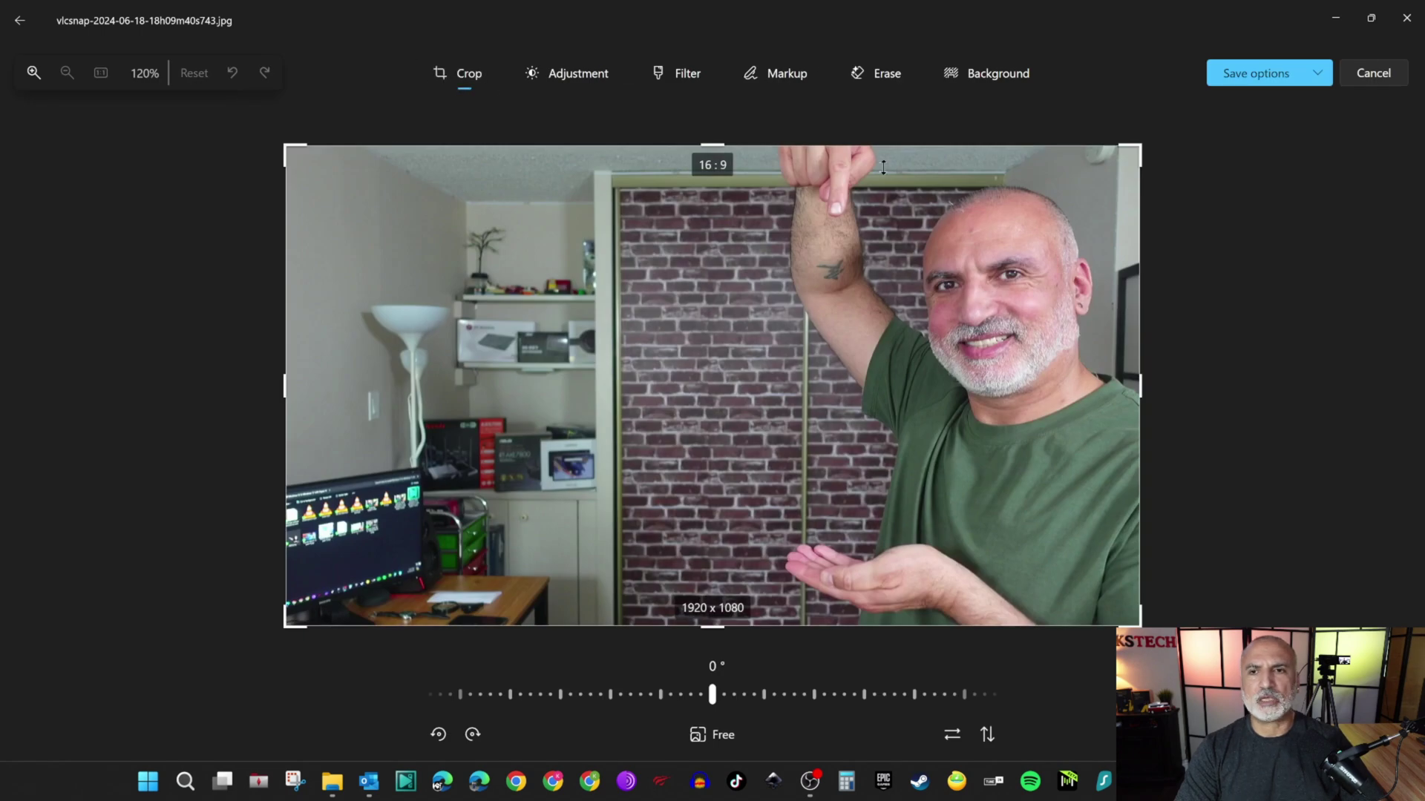
Remove the photo's background using the Background tool's Remove option.
click(992, 77)
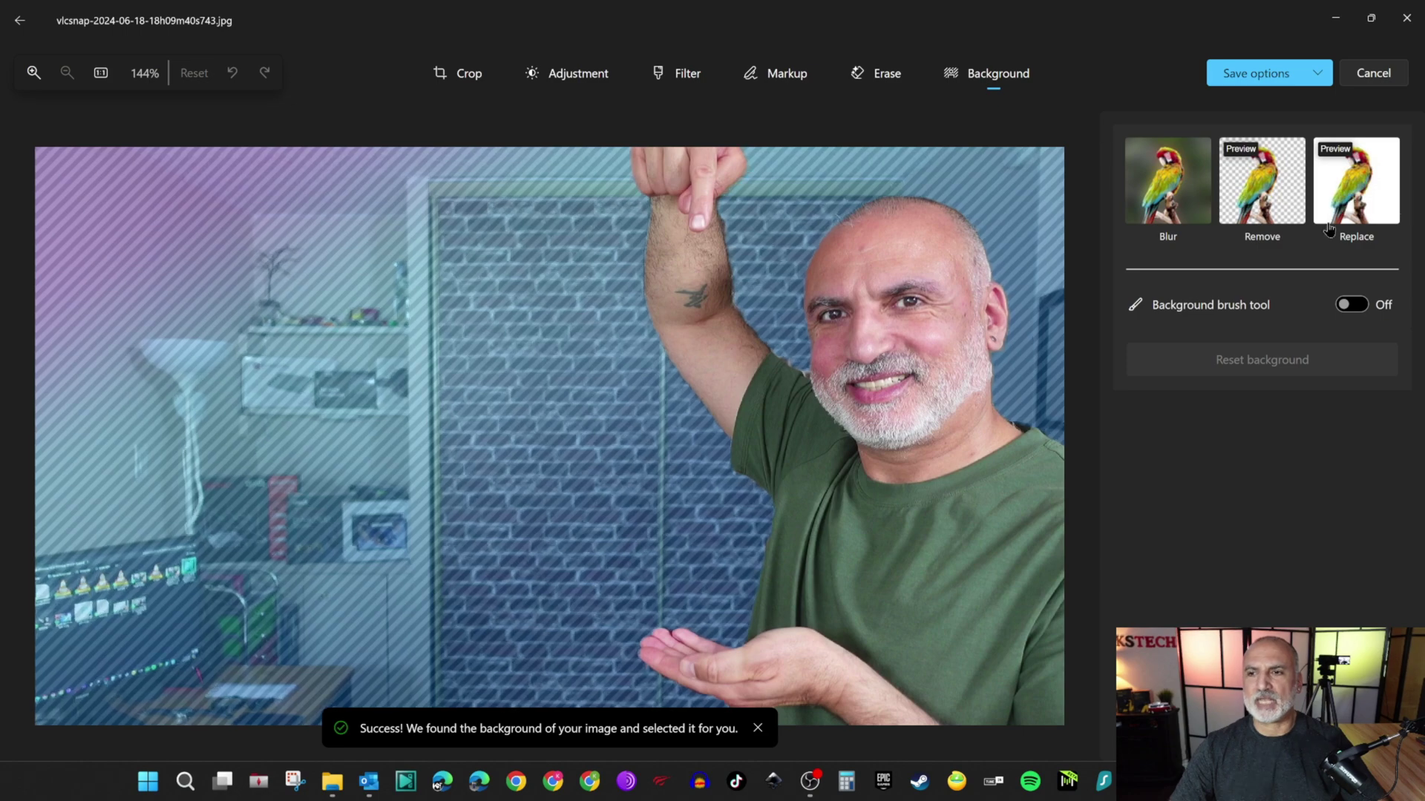
click(1267, 184)
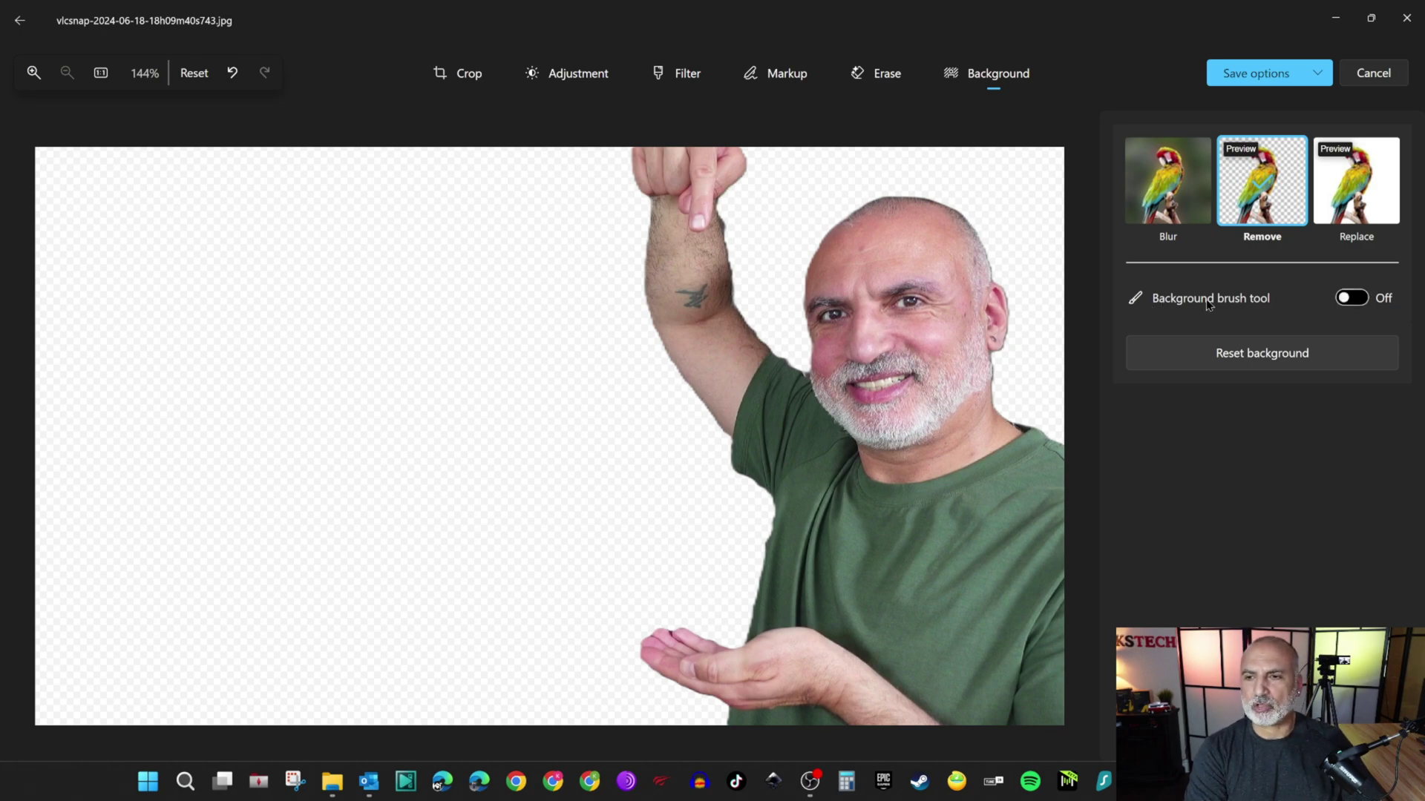
Turn on the background brush, add mask along the shirt edge, then switch to Remove mask.
click(1351, 298)
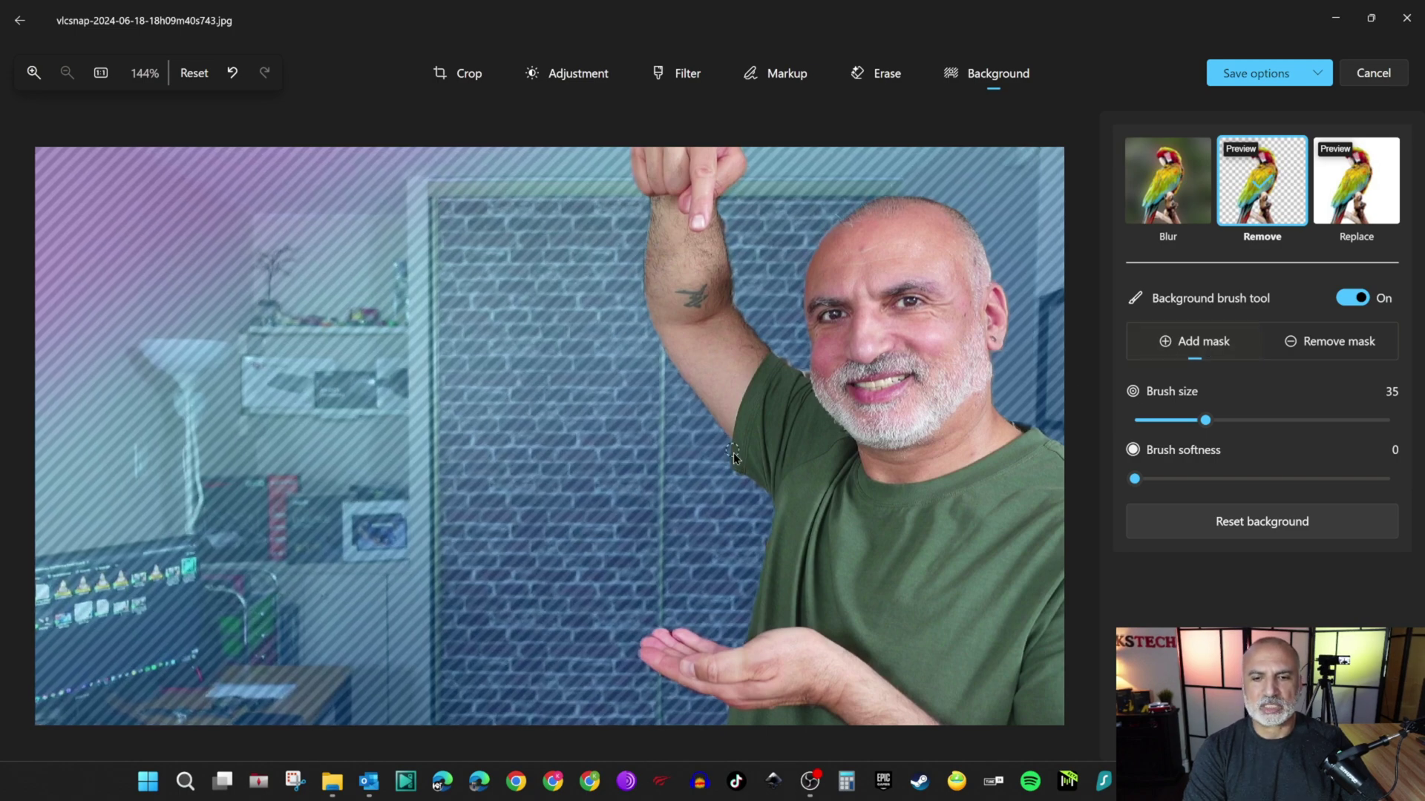
drag(731, 456, 752, 478)
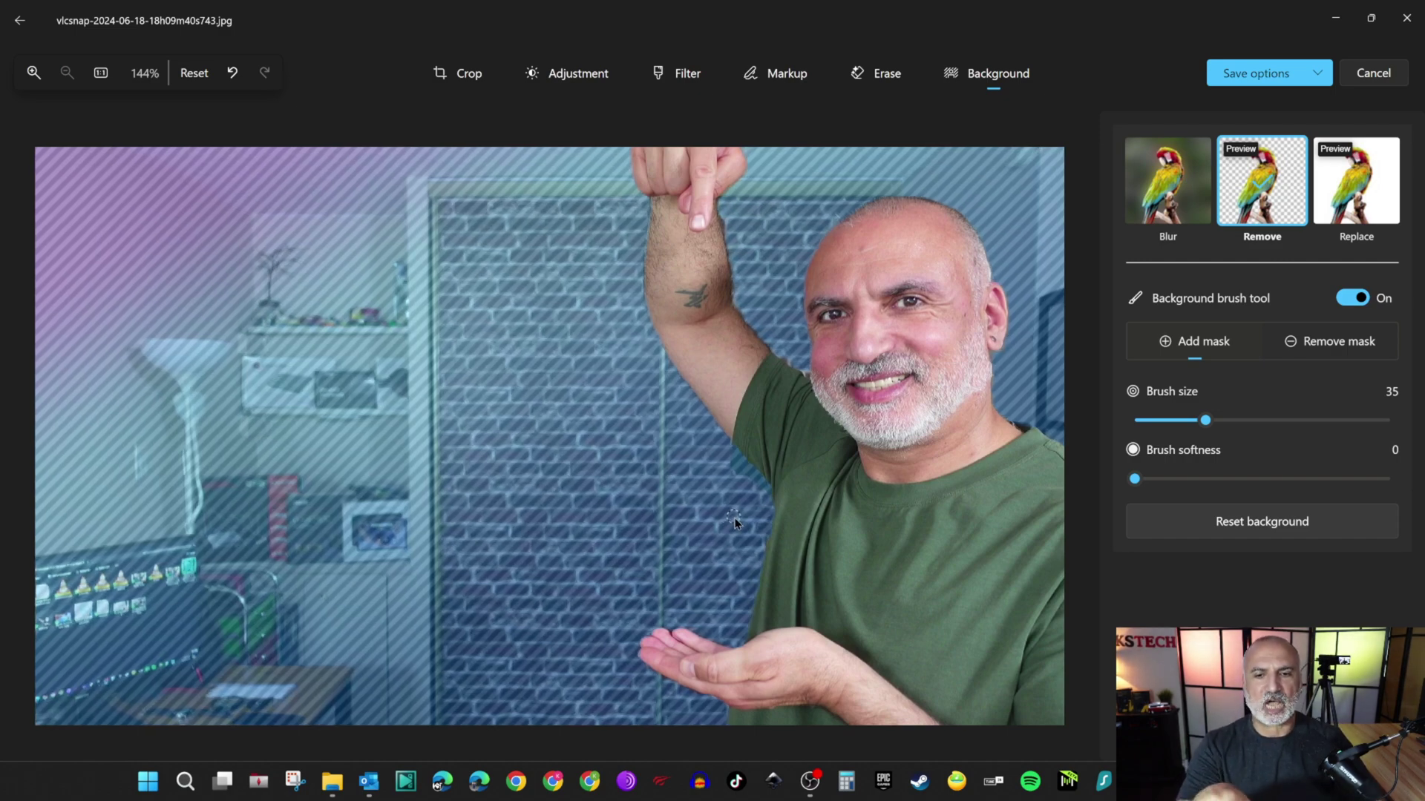
click(1316, 355)
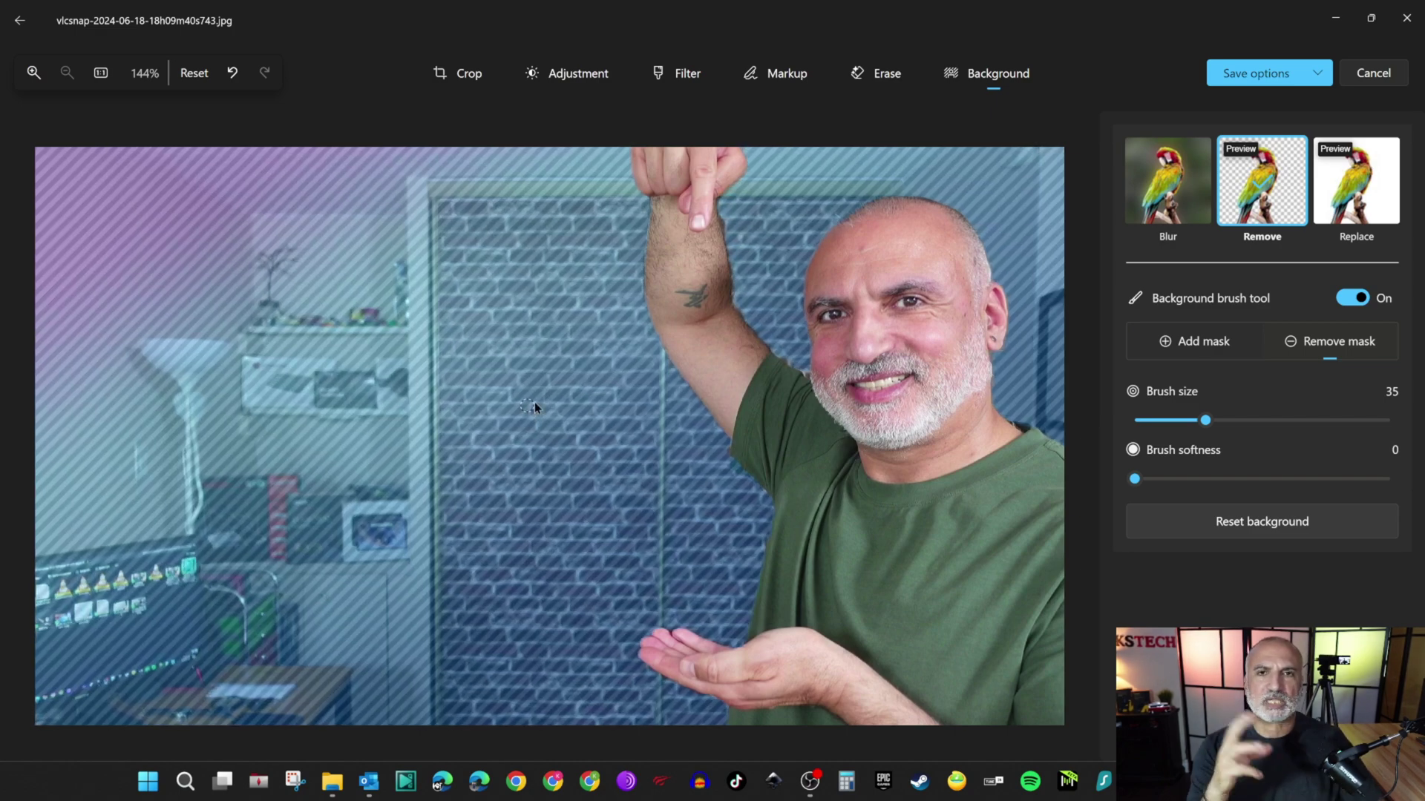
Preview white, red and green replacement backgrounds, then restore the transparent background and show the save options.
click(1355, 194)
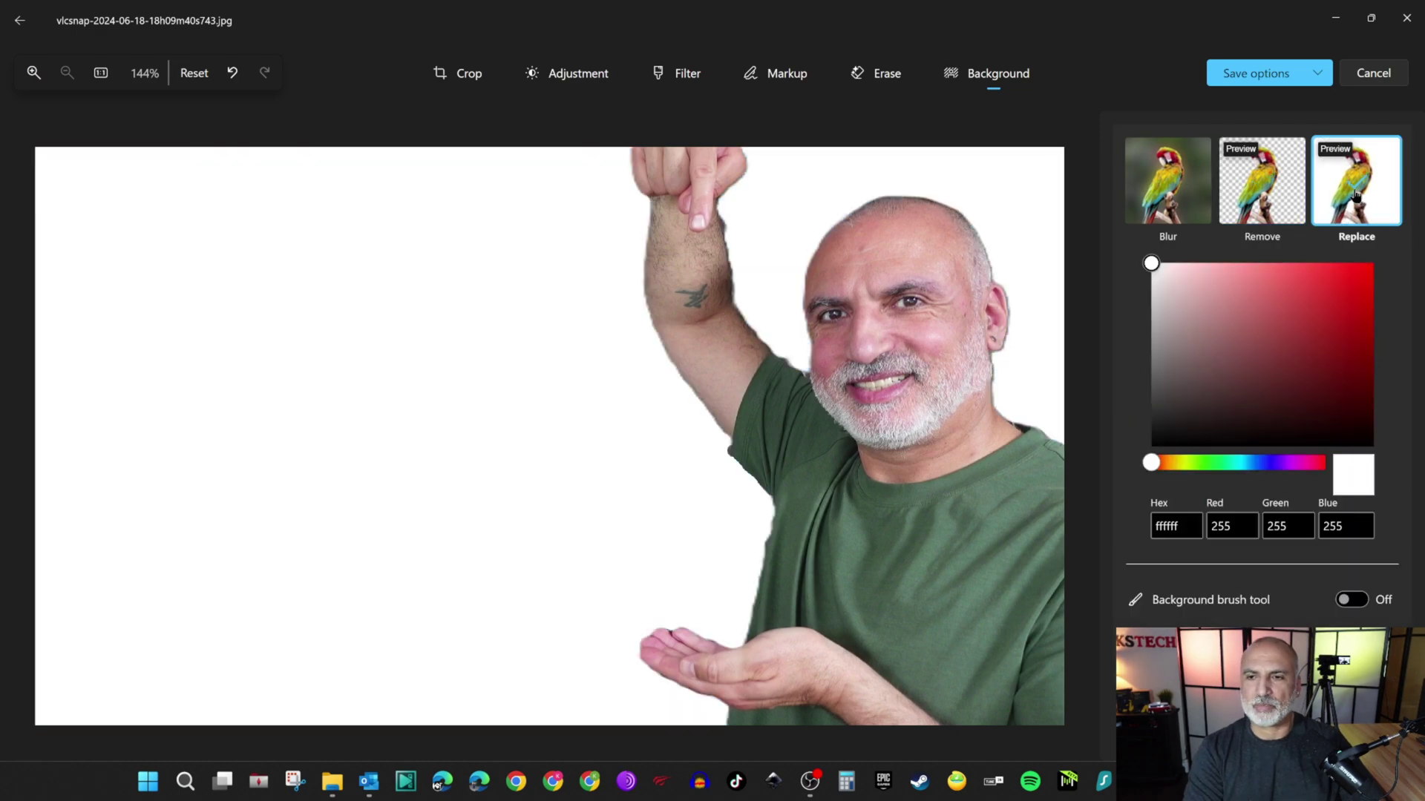
click(1314, 307)
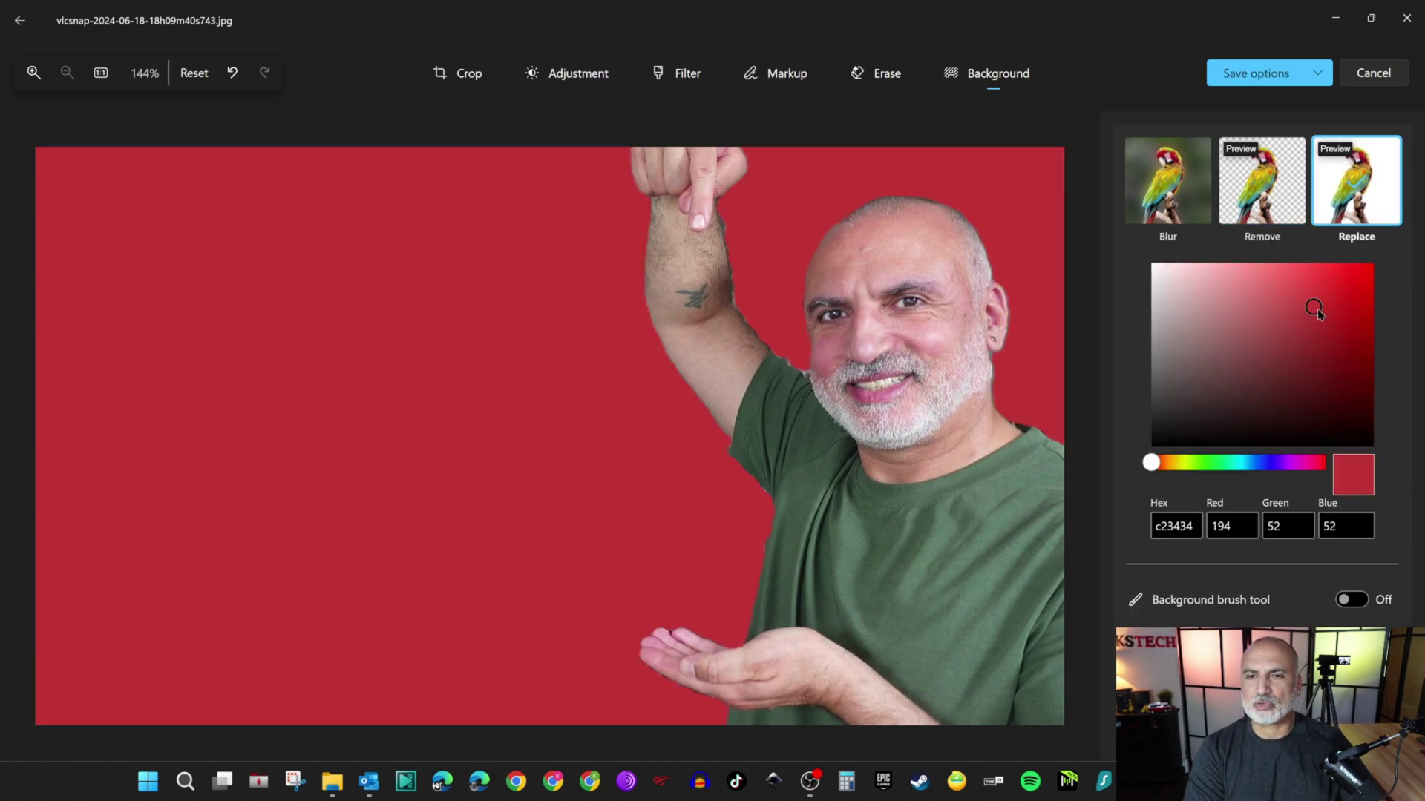
click(1217, 463)
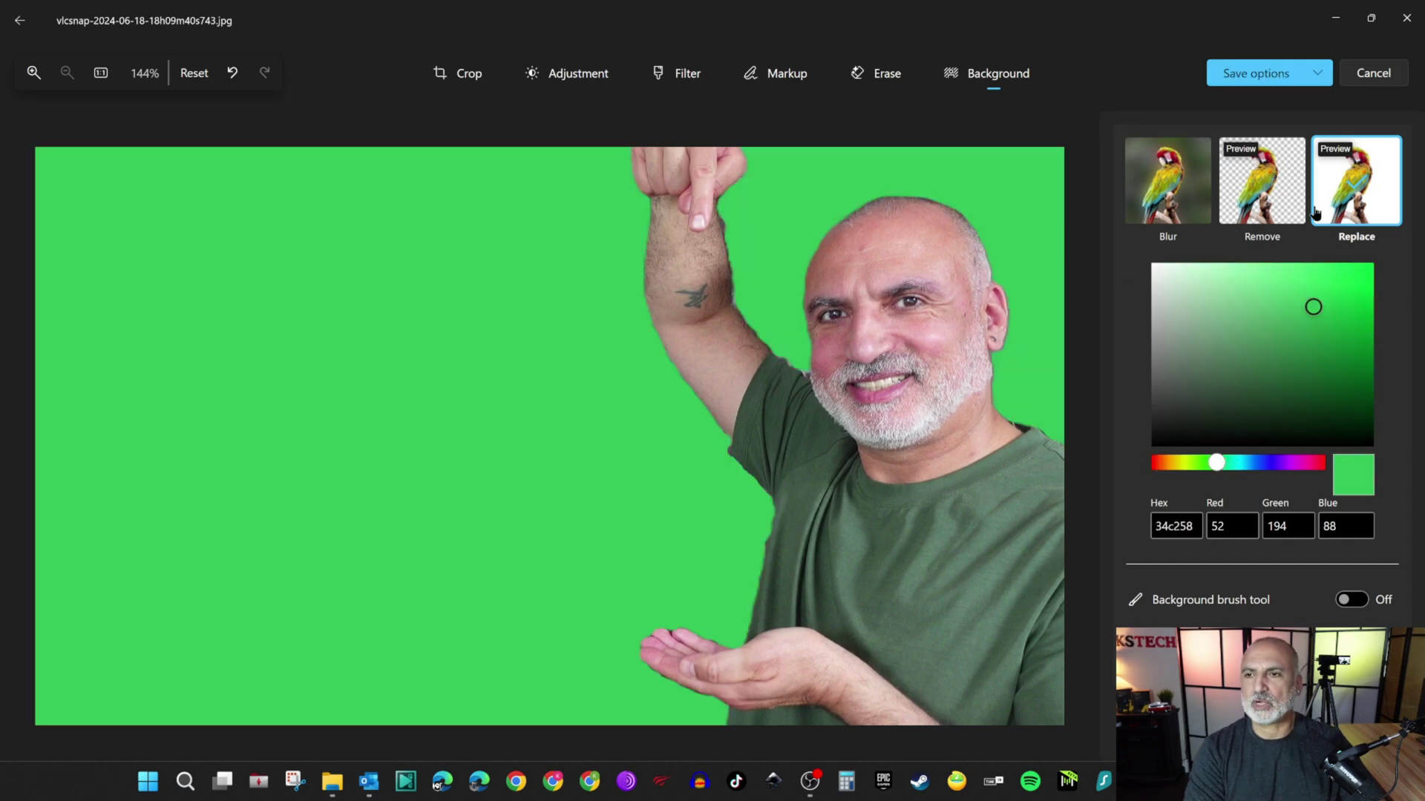
click(1273, 194)
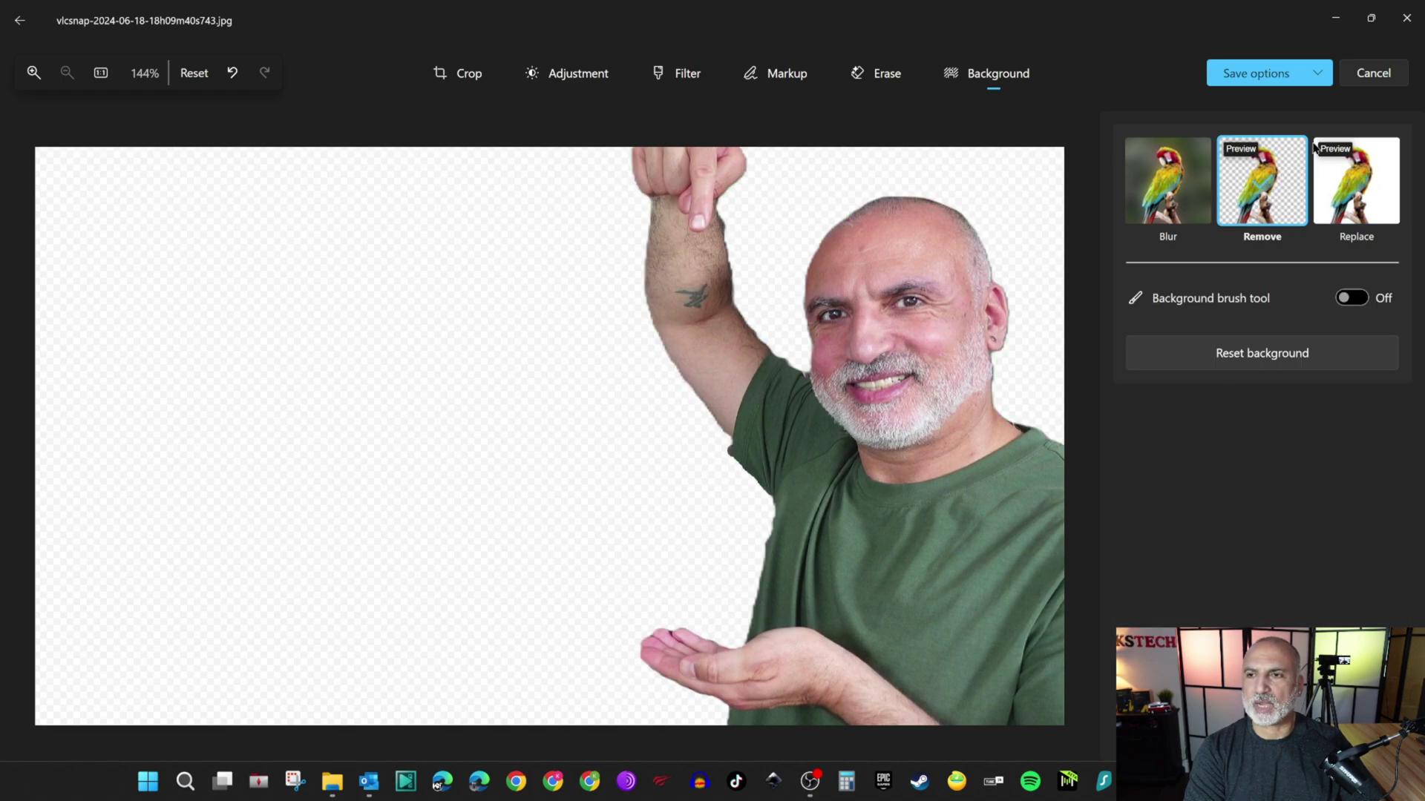
click(1317, 73)
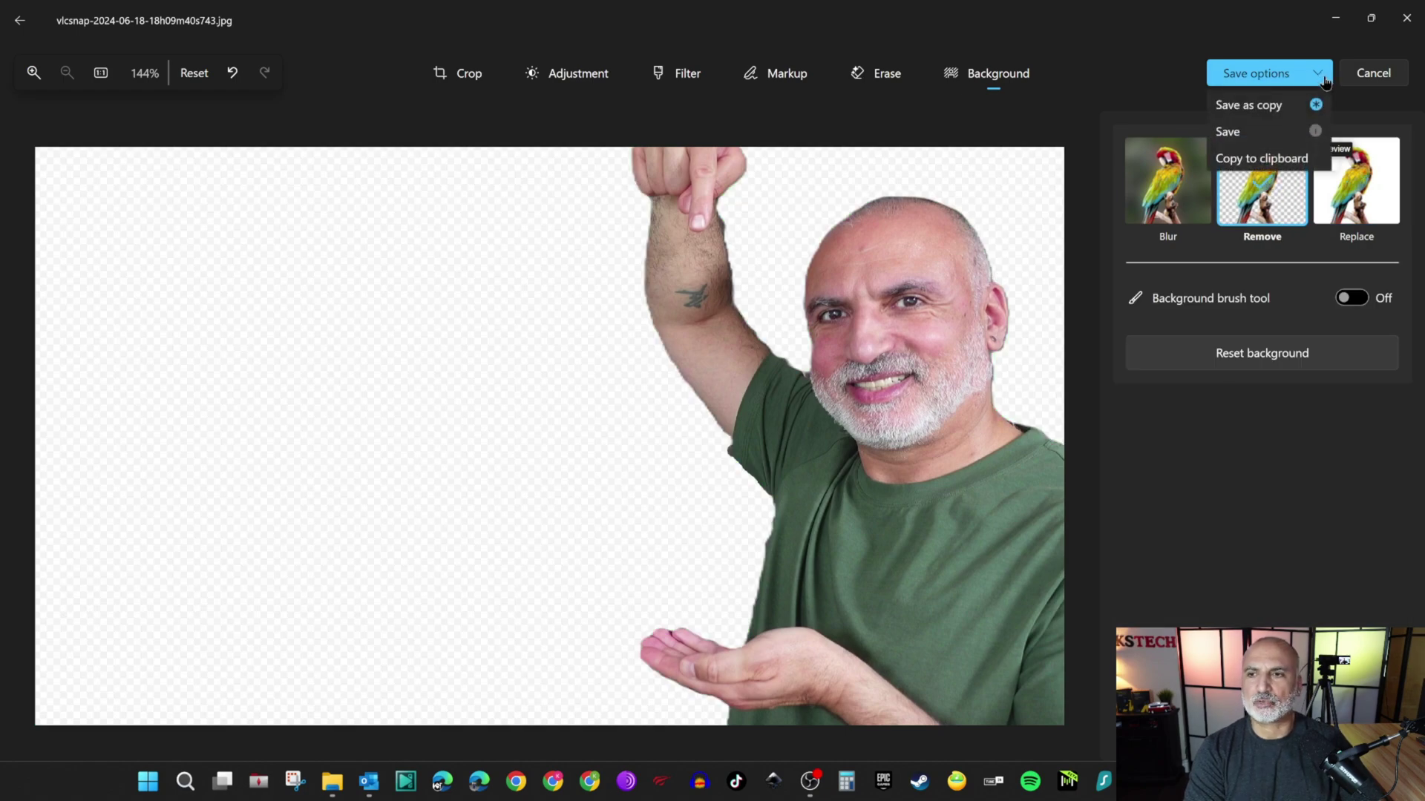
Save the cut-out as a PNG copy on the Desktop and minimize Photos.
click(1236, 106)
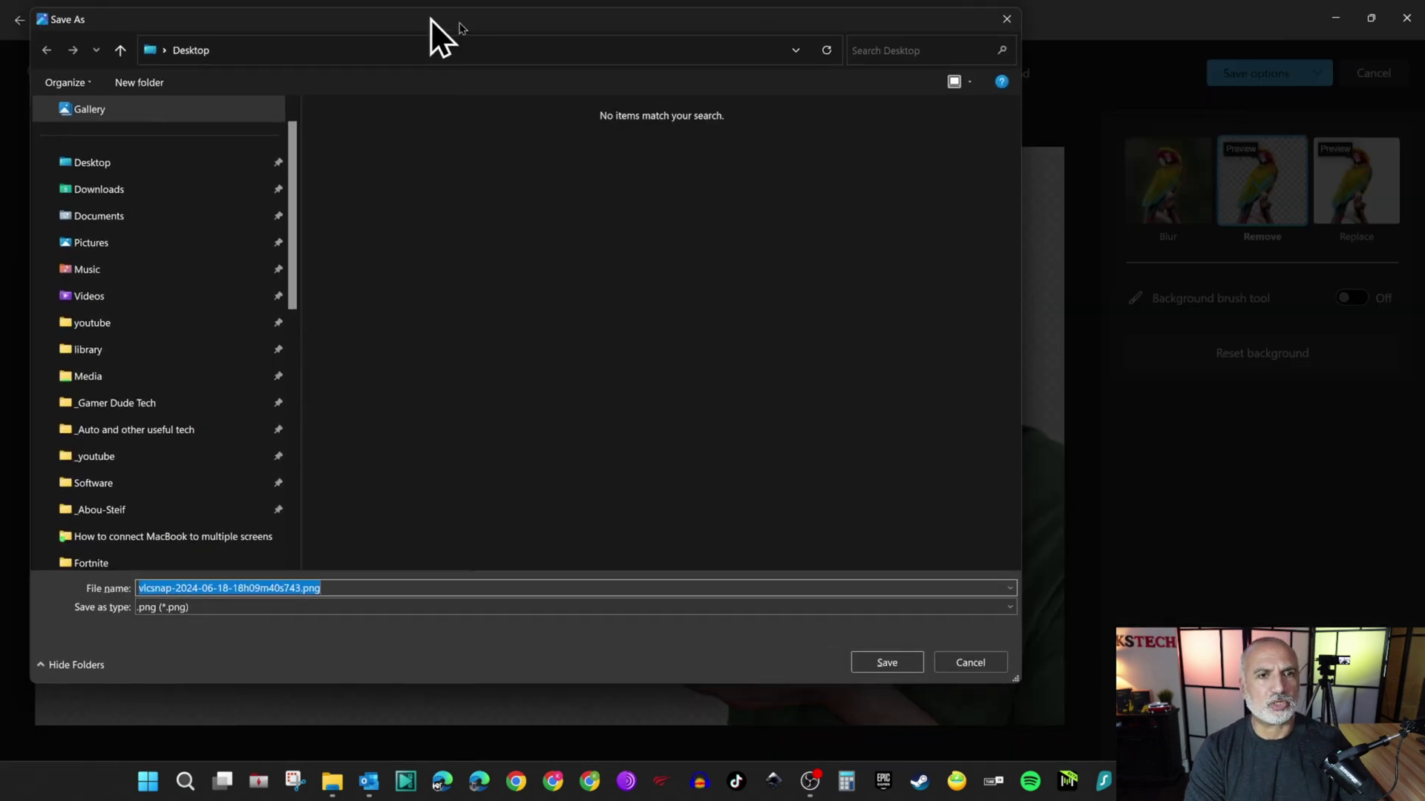
drag(407, 13, 648, 43)
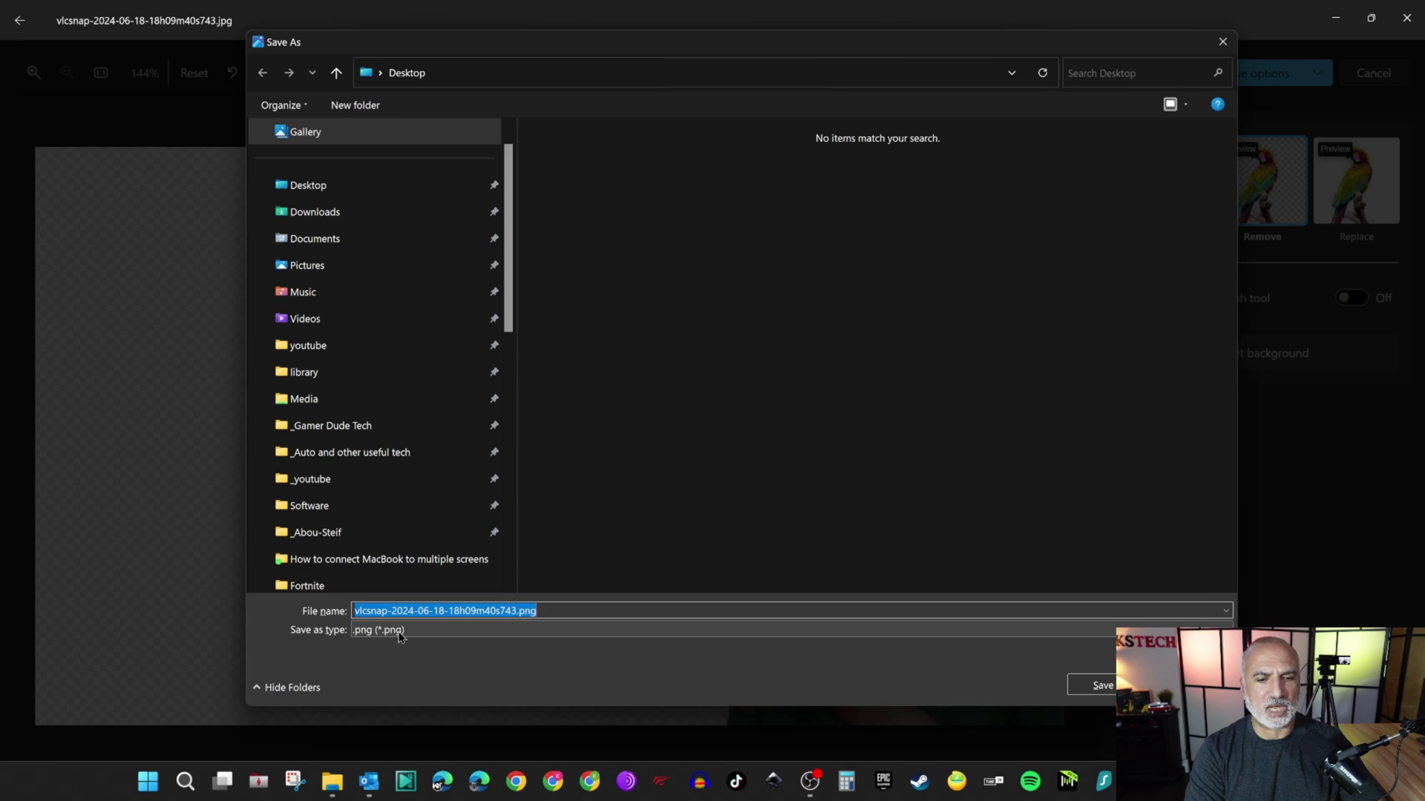
click(1101, 687)
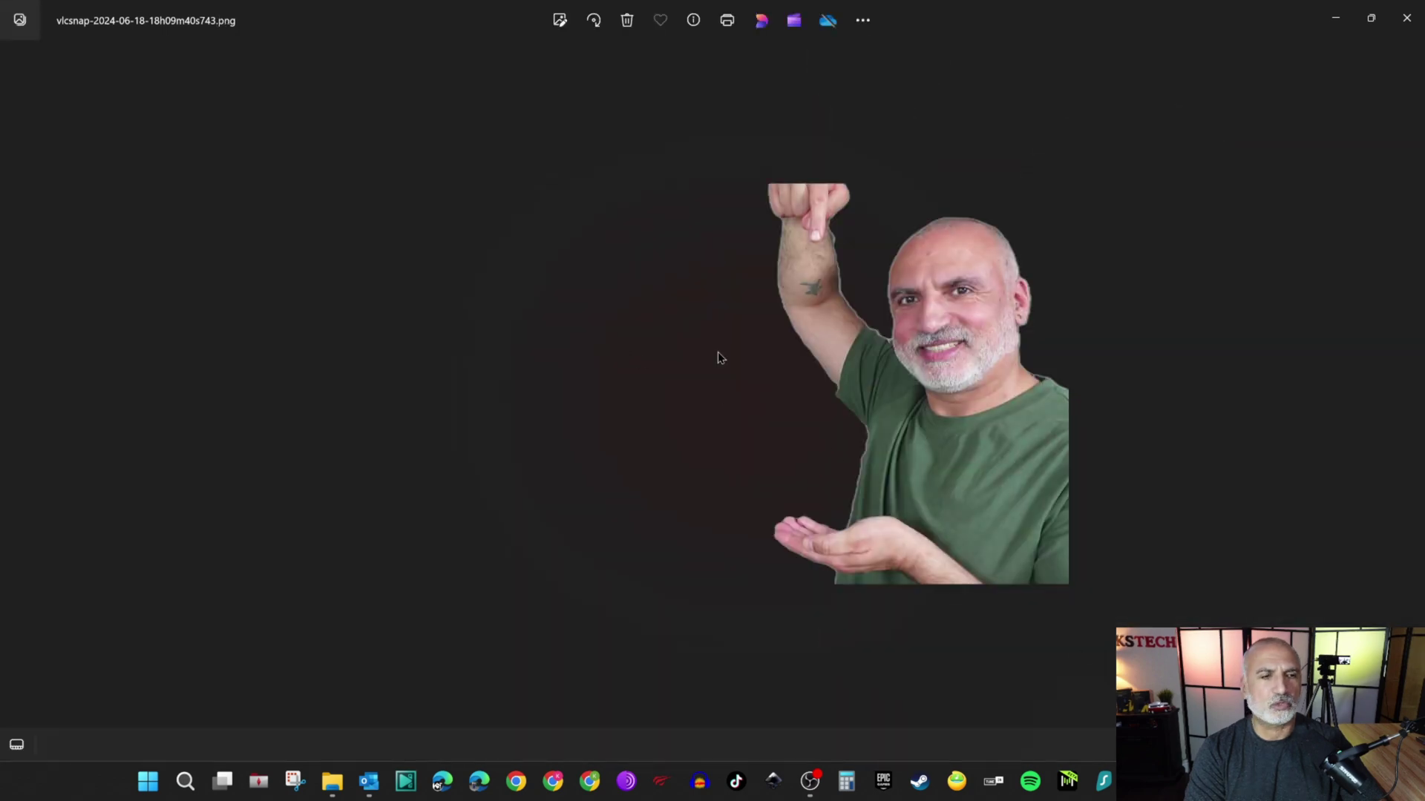
click(1336, 20)
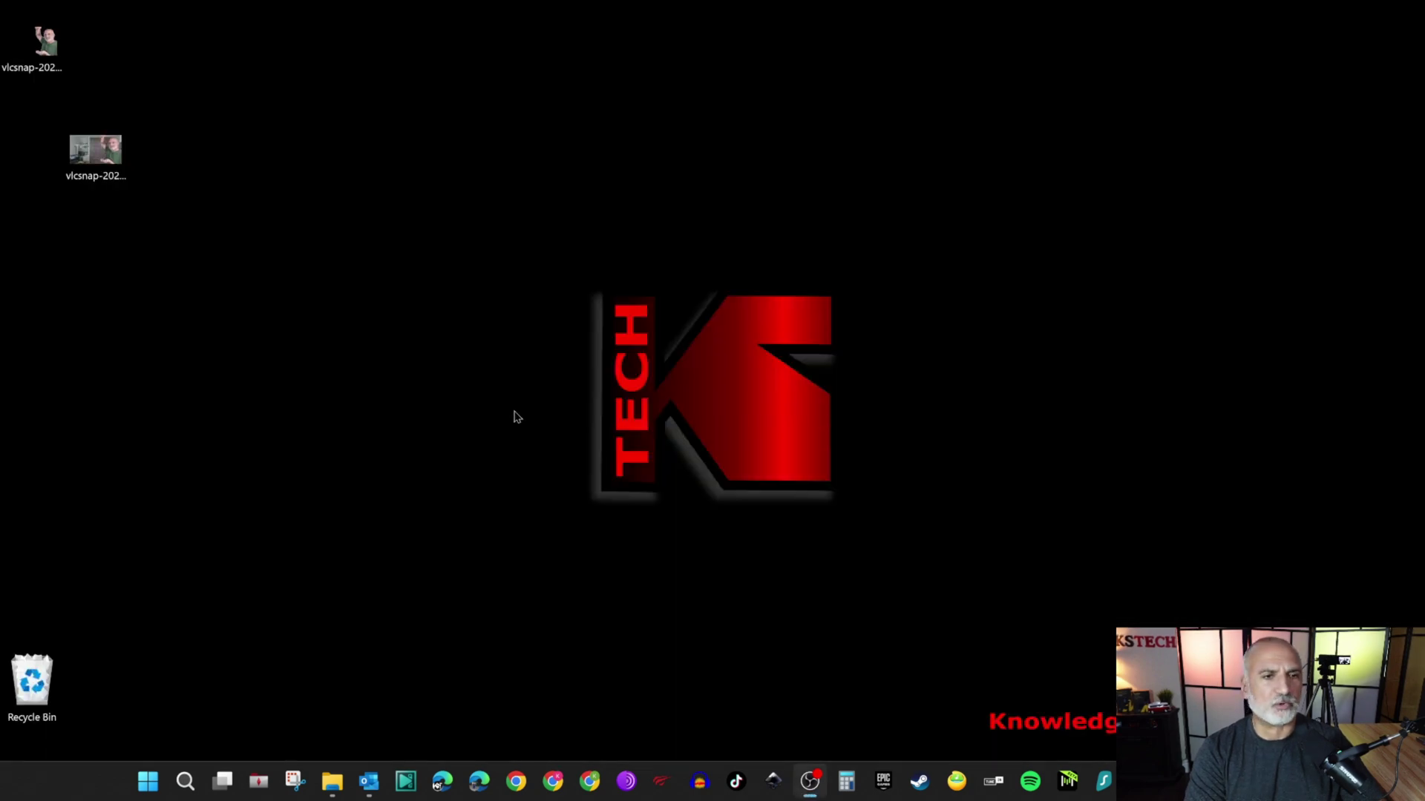
Open the original vlcsnap JPG from the desktop in the Photos editor.
drag(32, 41, 238, 152)
double_click(238, 152)
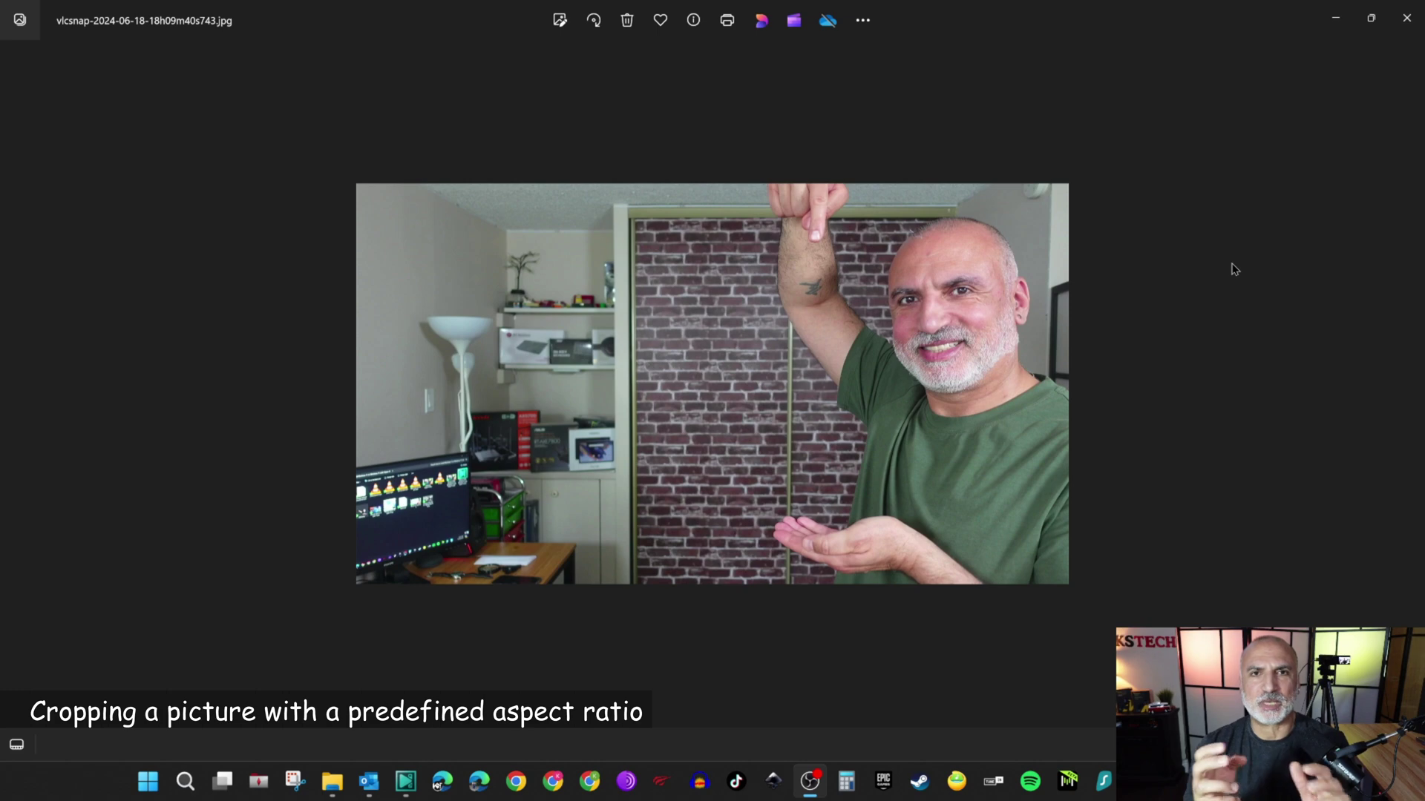
click(559, 21)
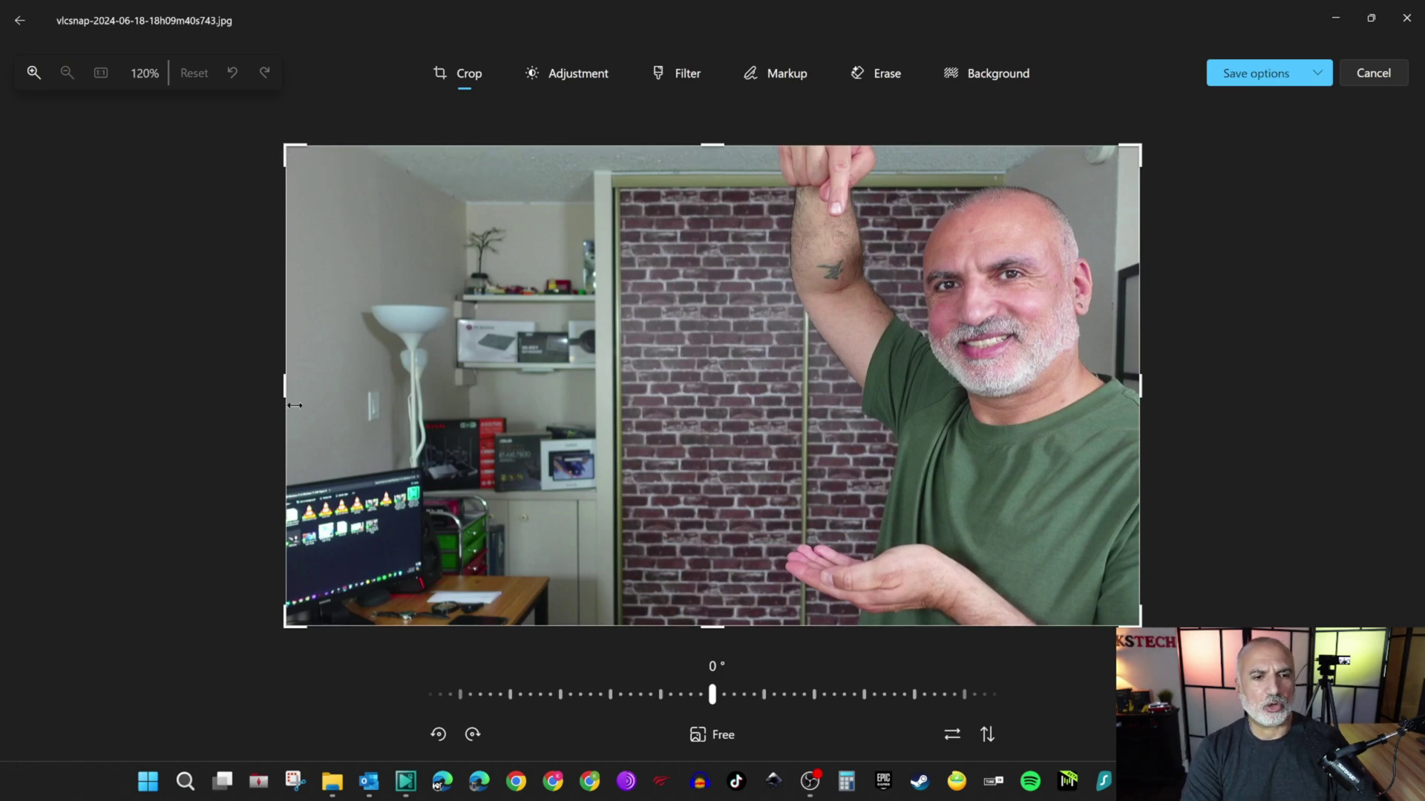
drag(283, 394, 475, 394)
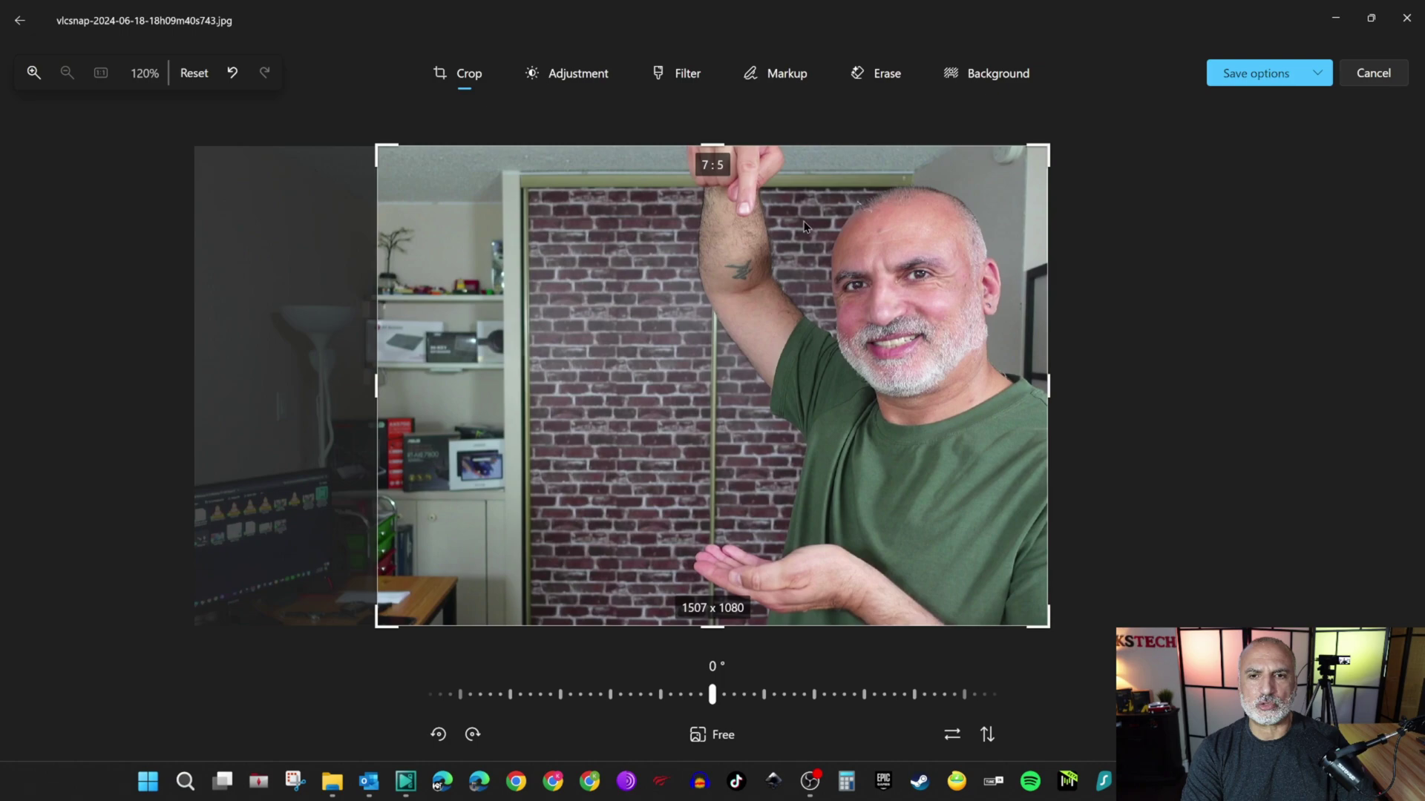
drag(712, 153, 710, 201)
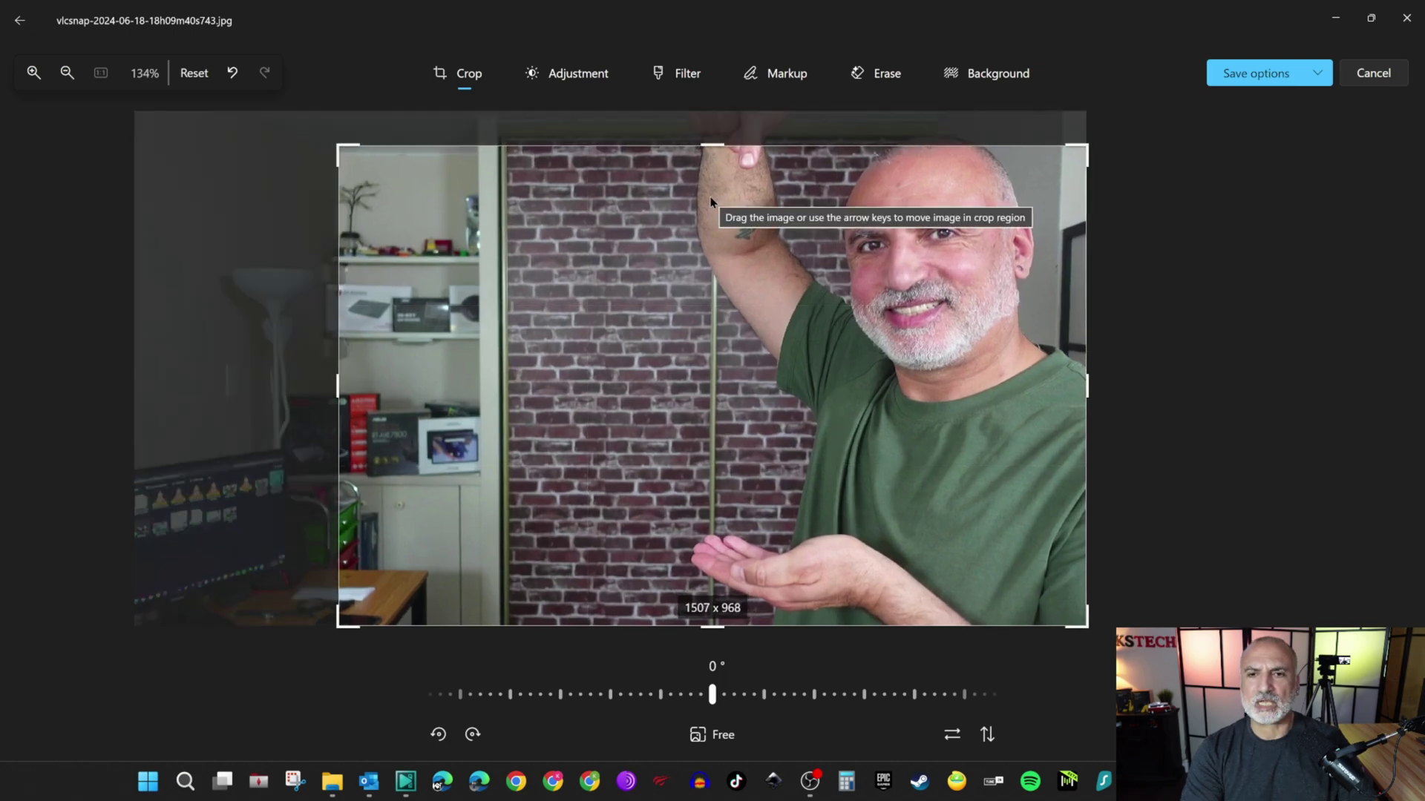
drag(709, 144, 709, 111)
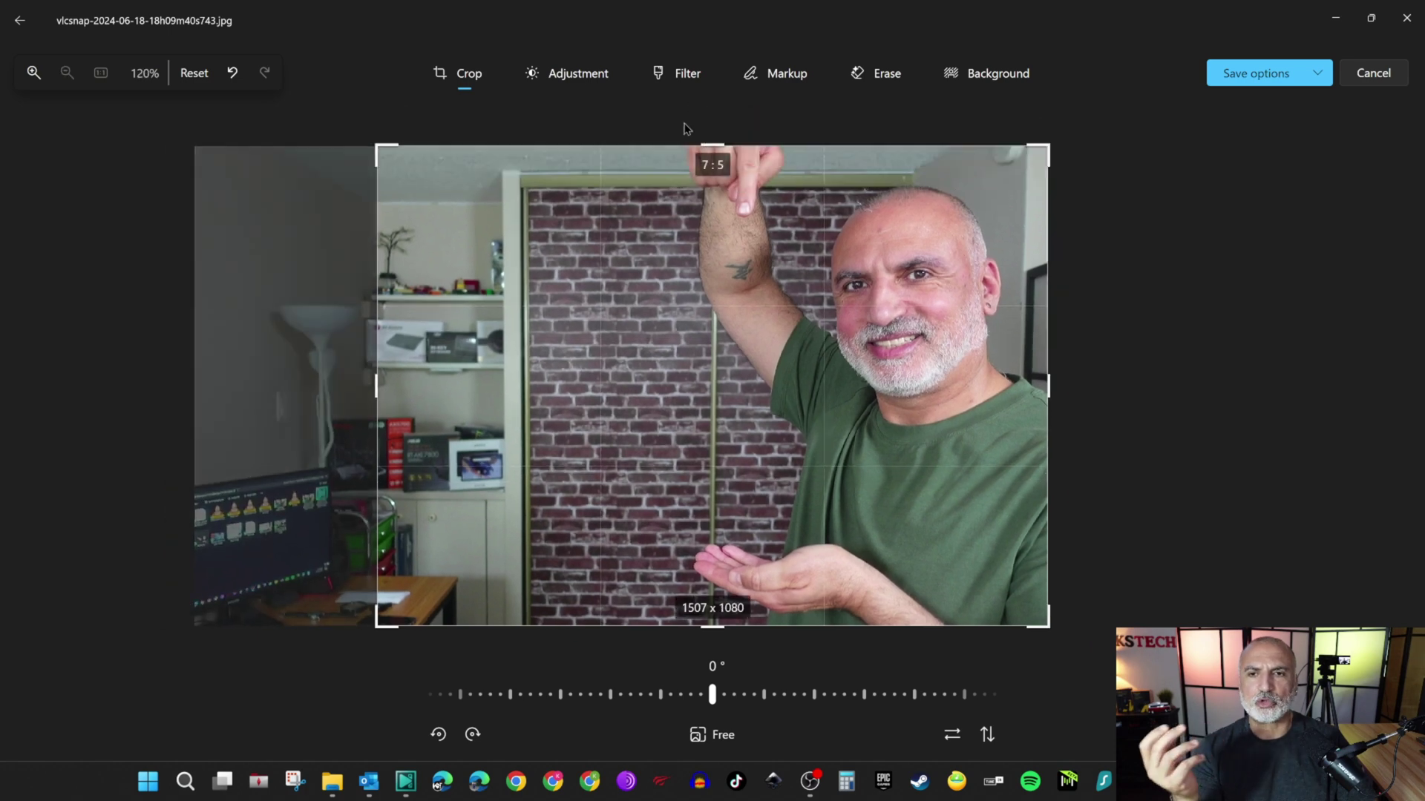
drag(376, 385, 148, 367)
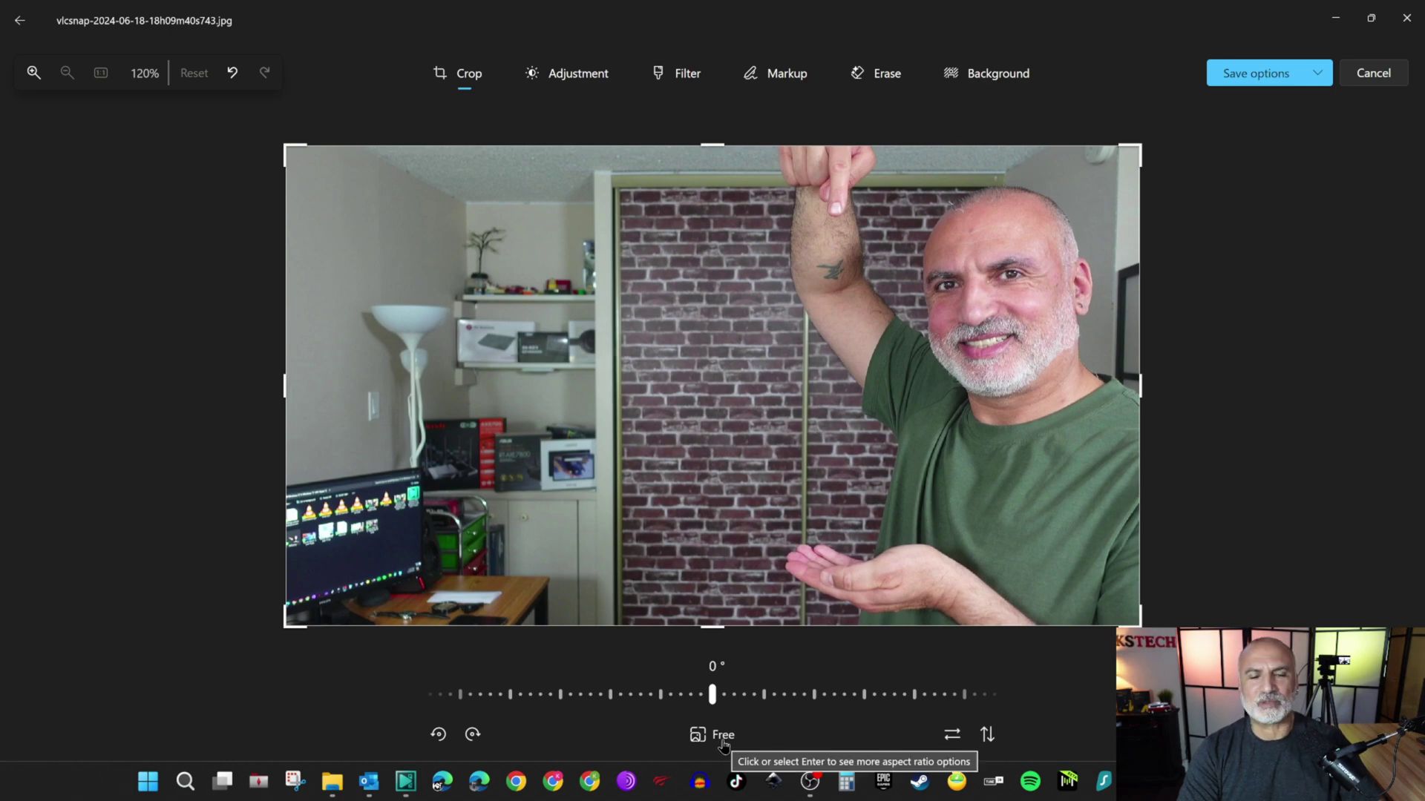
Crop the photo to a 9:16 frame centred on the man's face, then show save options.
click(696, 738)
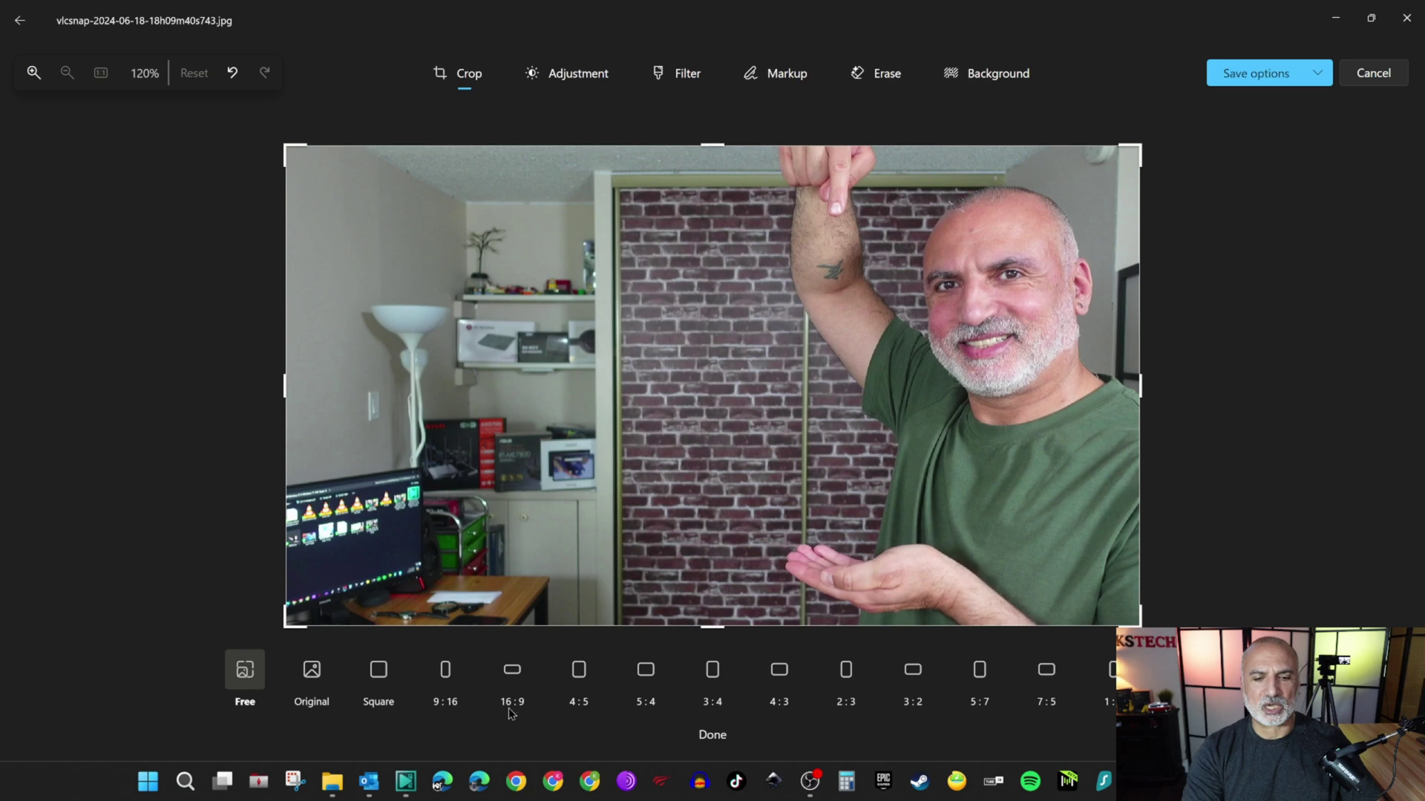
click(512, 679)
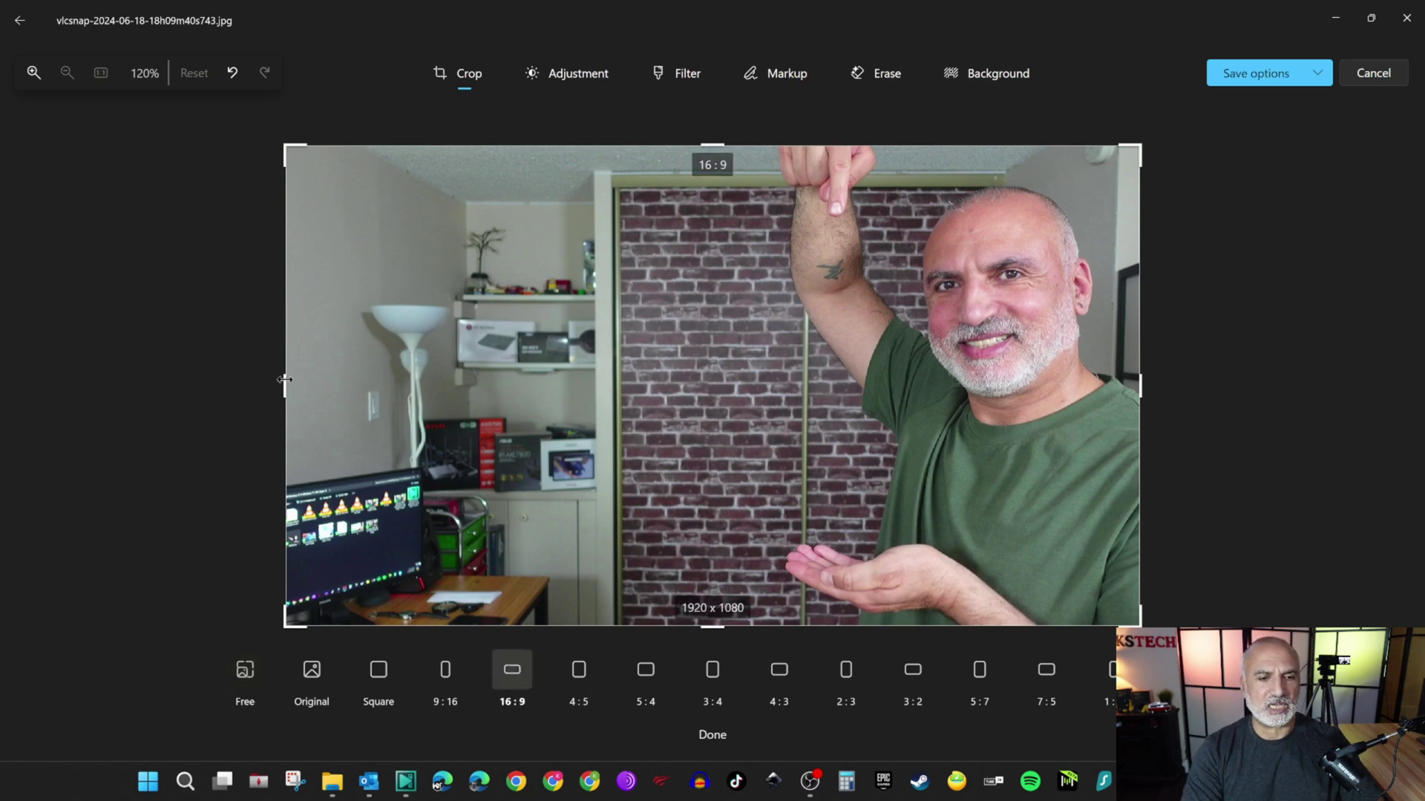
drag(284, 381, 443, 407)
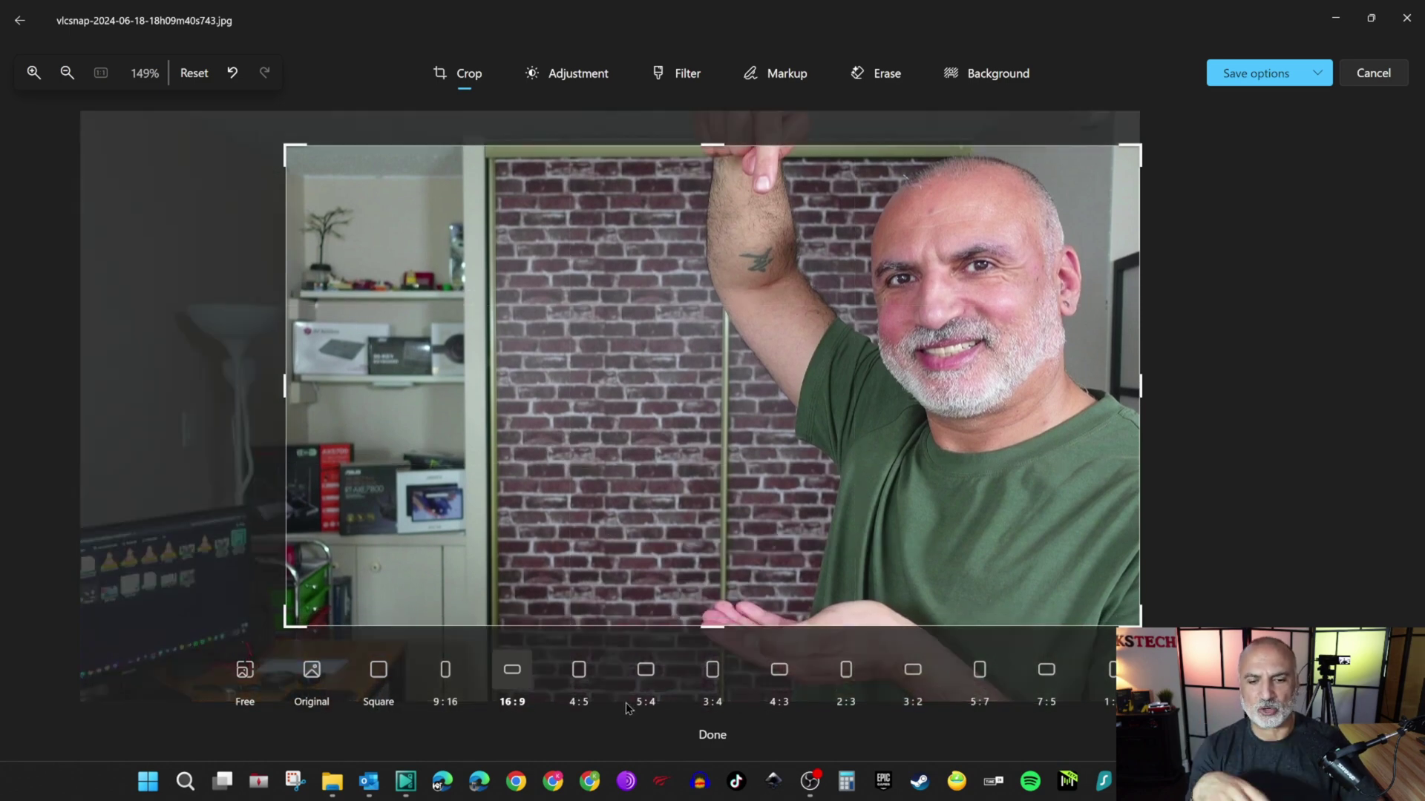
click(446, 673)
drag(686, 472, 475, 495)
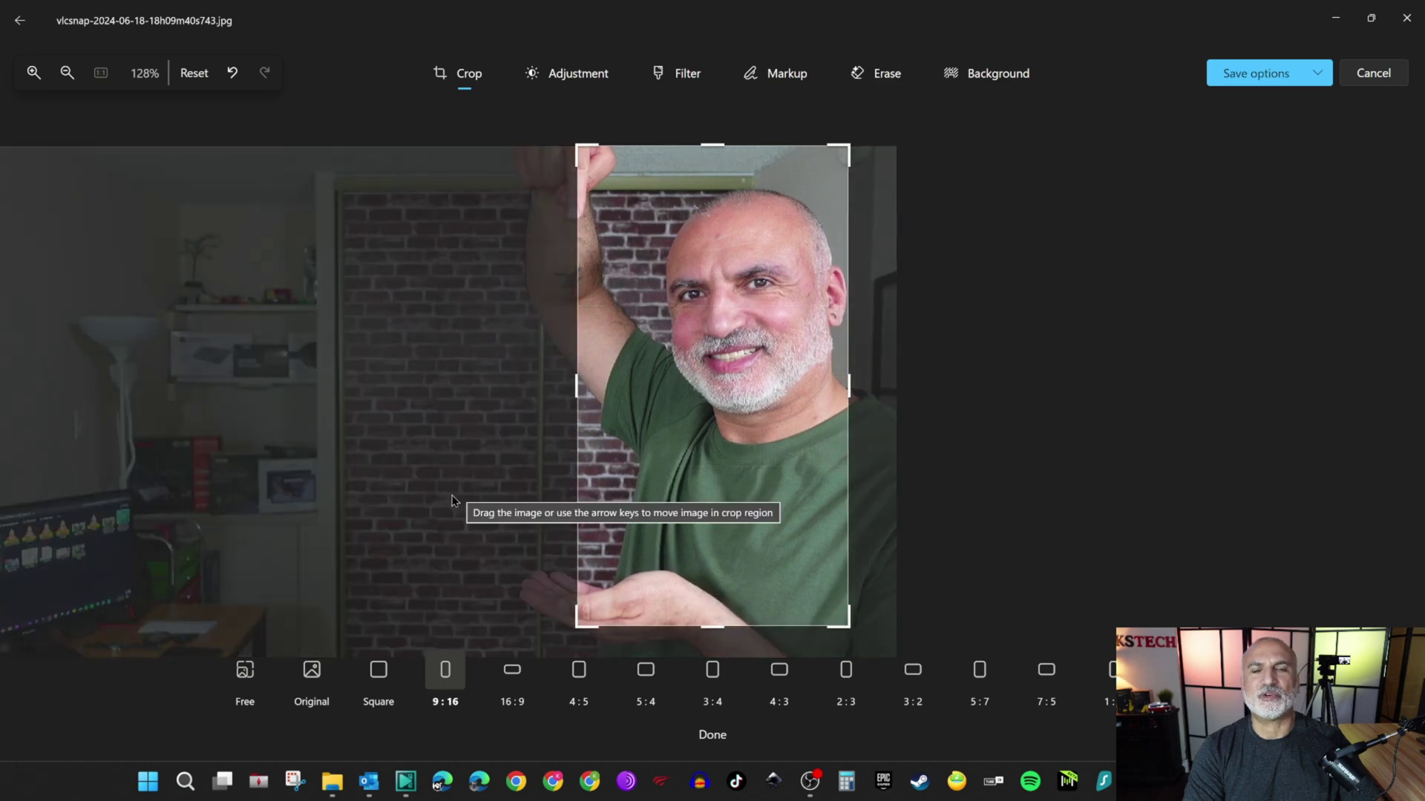
click(715, 742)
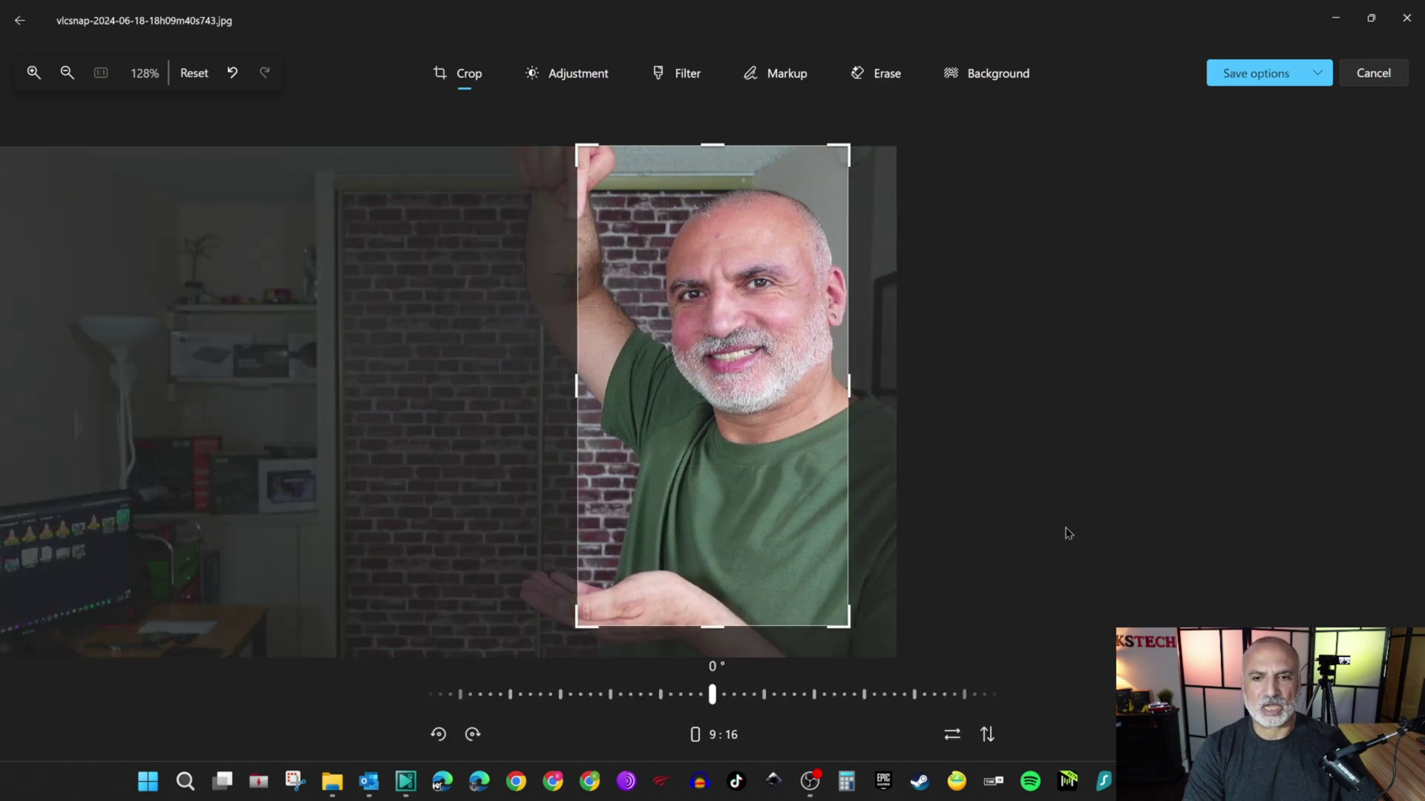
click(1257, 75)
Cancel saving the cropped copy and reopen the uncropped original JPG in the editor.
click(1245, 106)
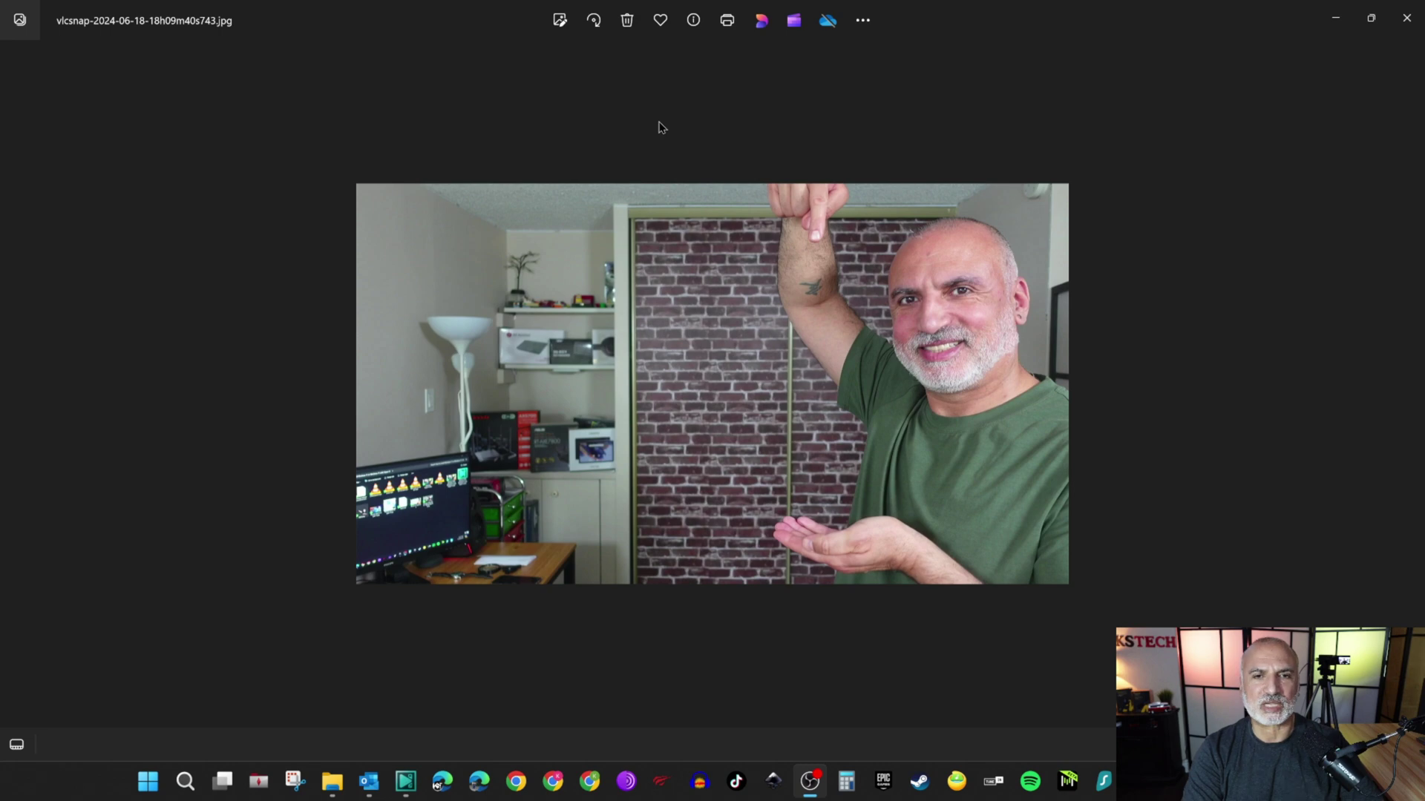
click(560, 21)
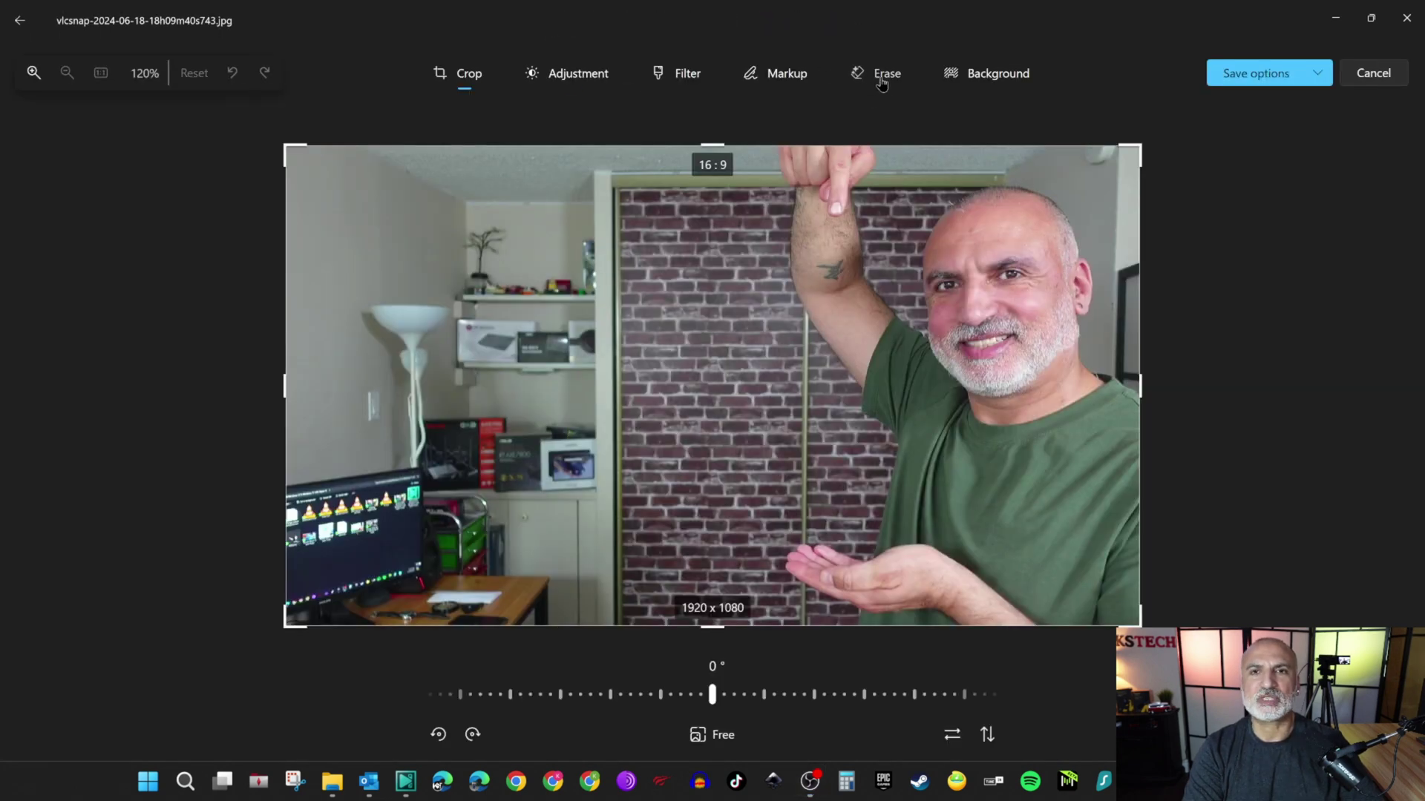
Erase the small shelf object with Generative Erase and choose Save as copy.
click(883, 80)
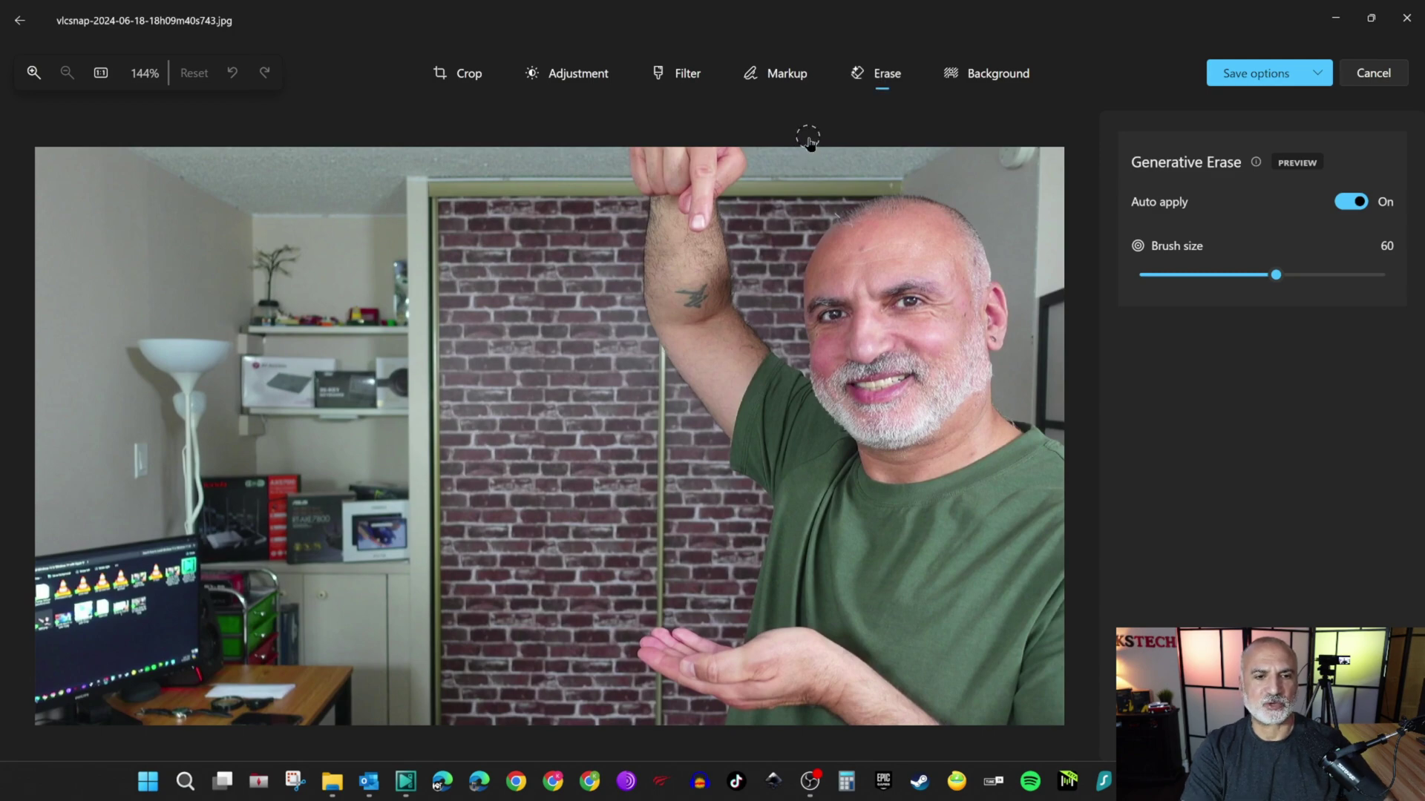
click(353, 318)
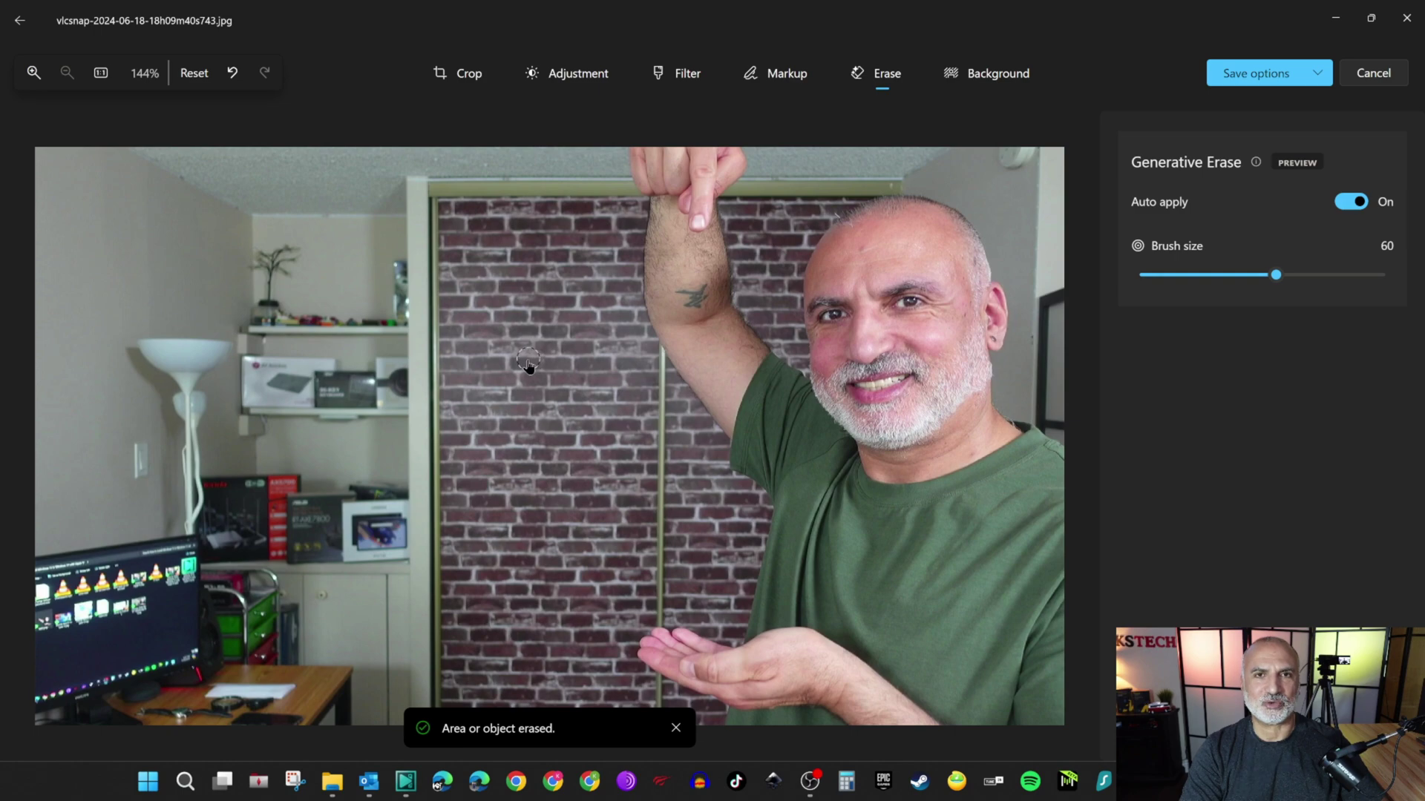
click(1320, 78)
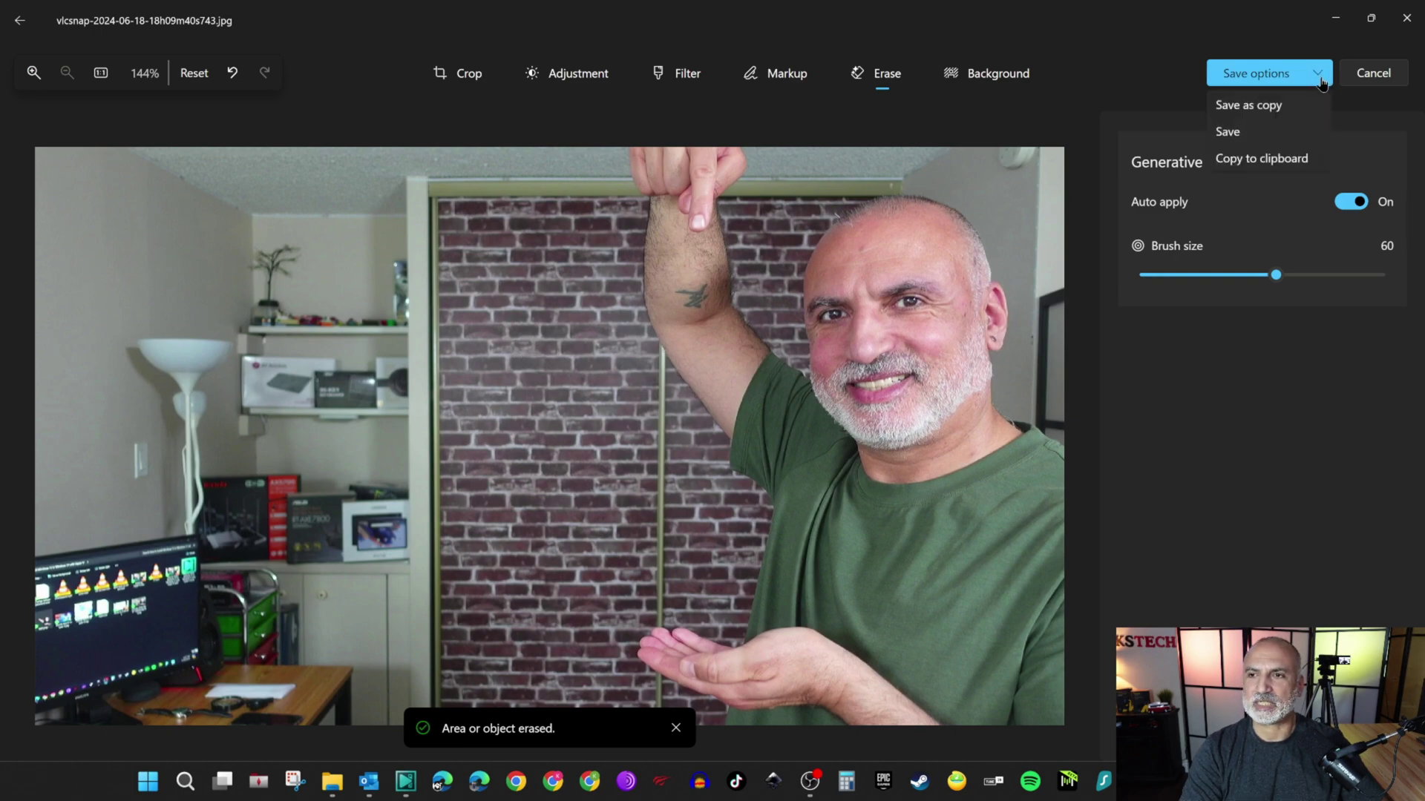
click(1258, 113)
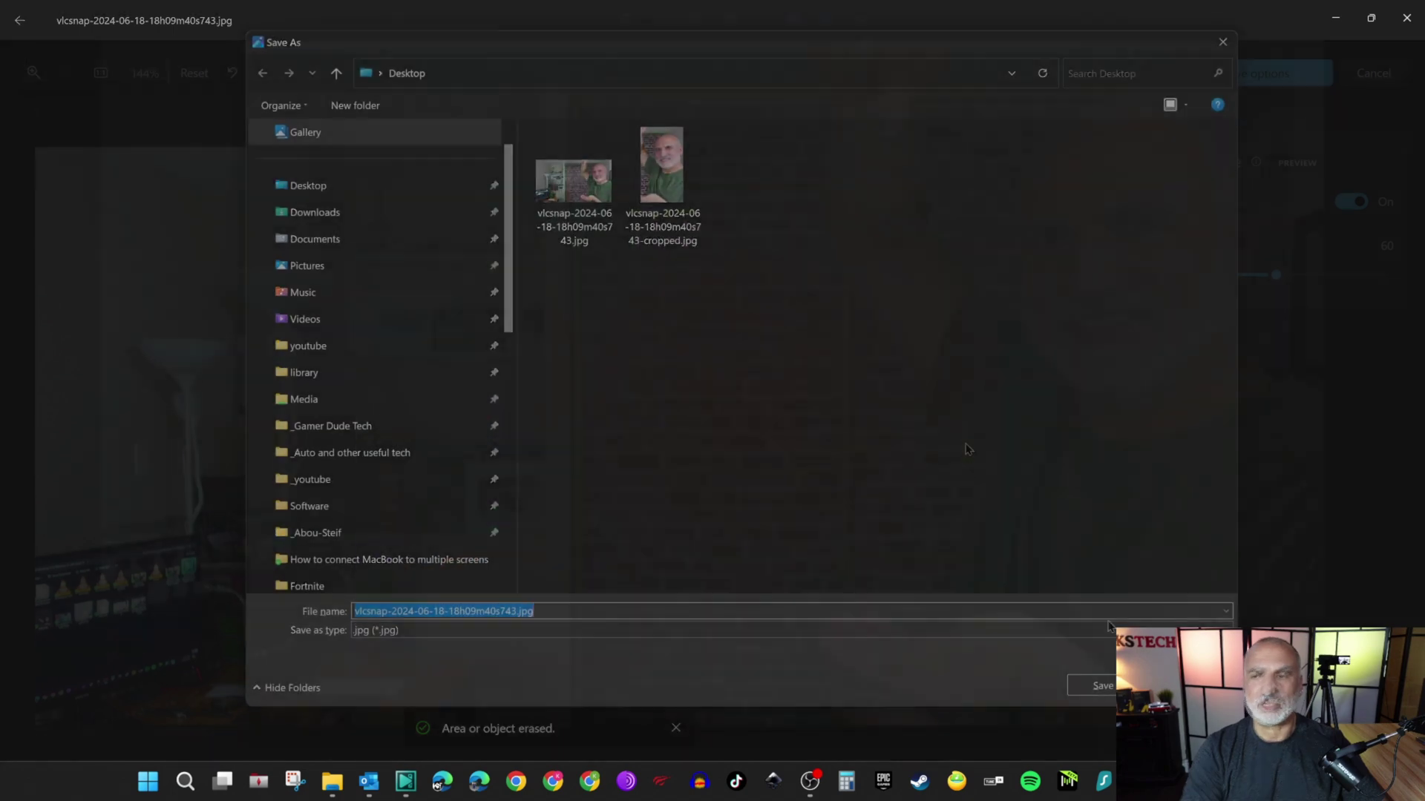
key(Return)
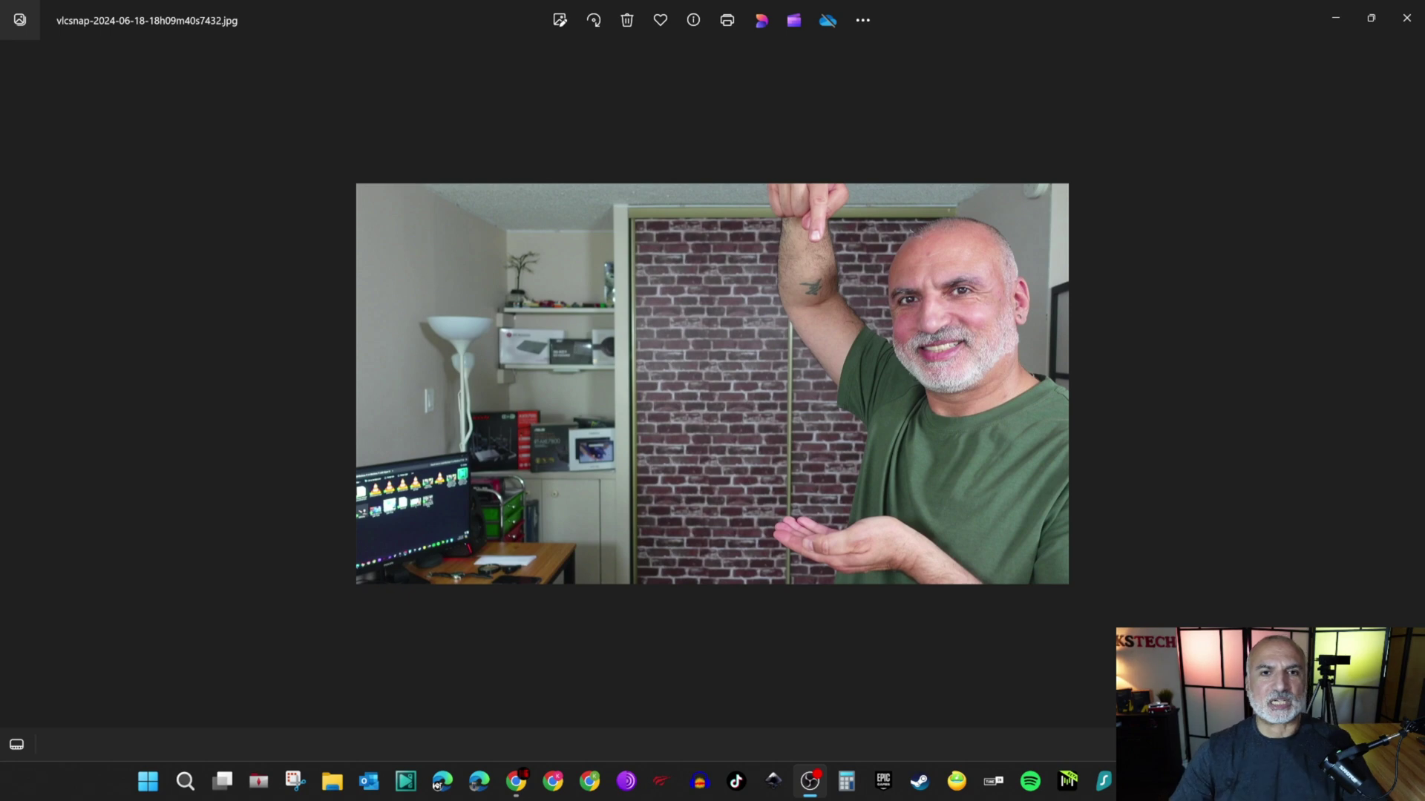
click(561, 22)
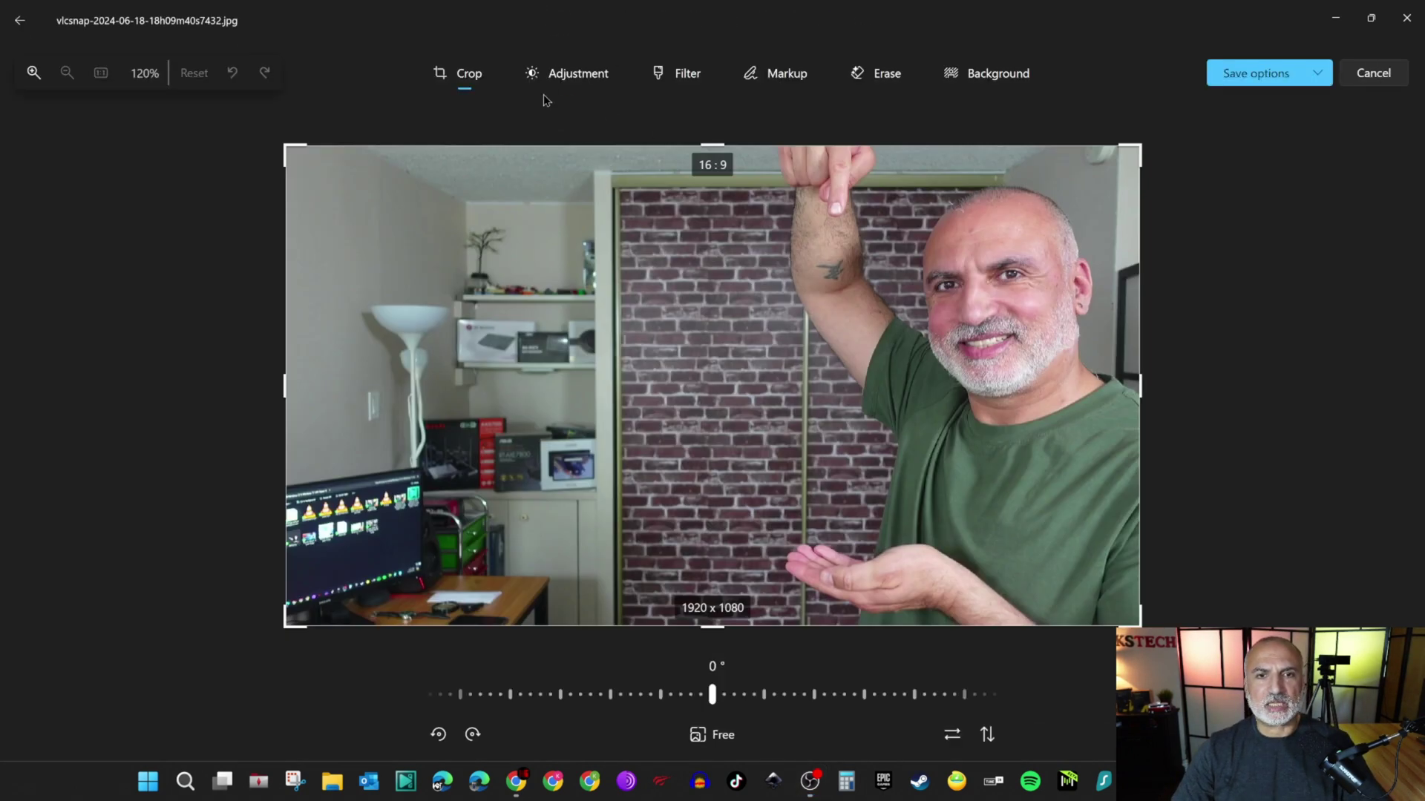
click(676, 79)
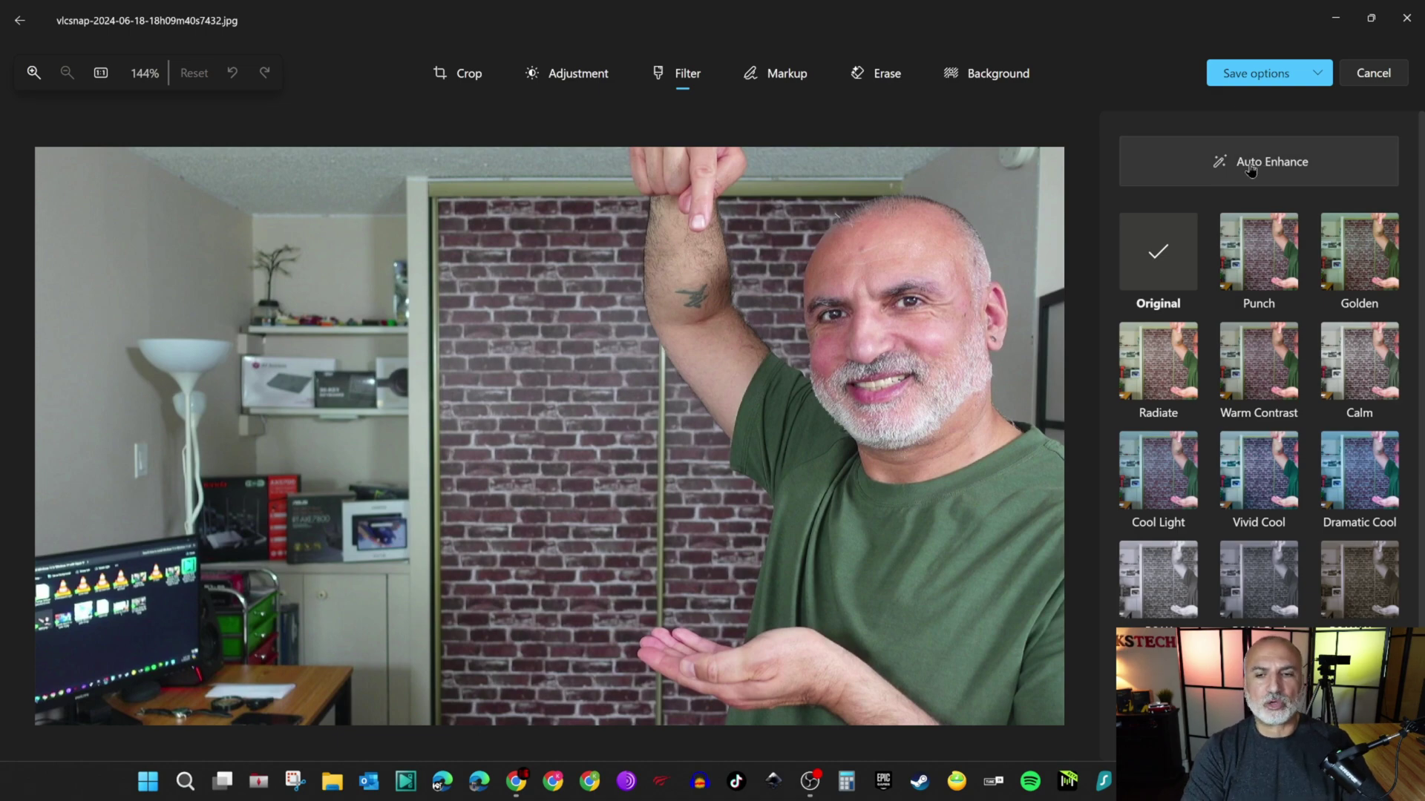
click(1251, 169)
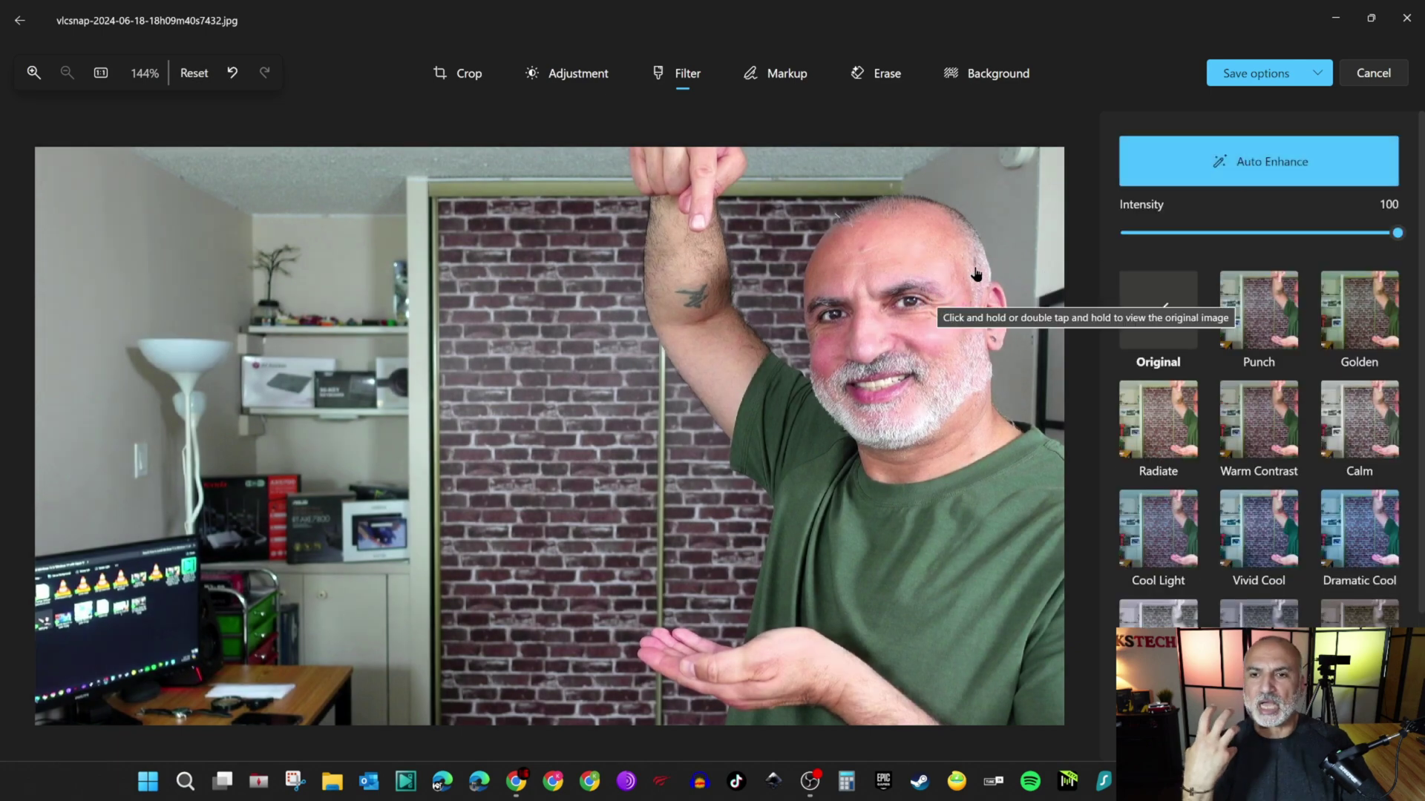
click(1252, 168)
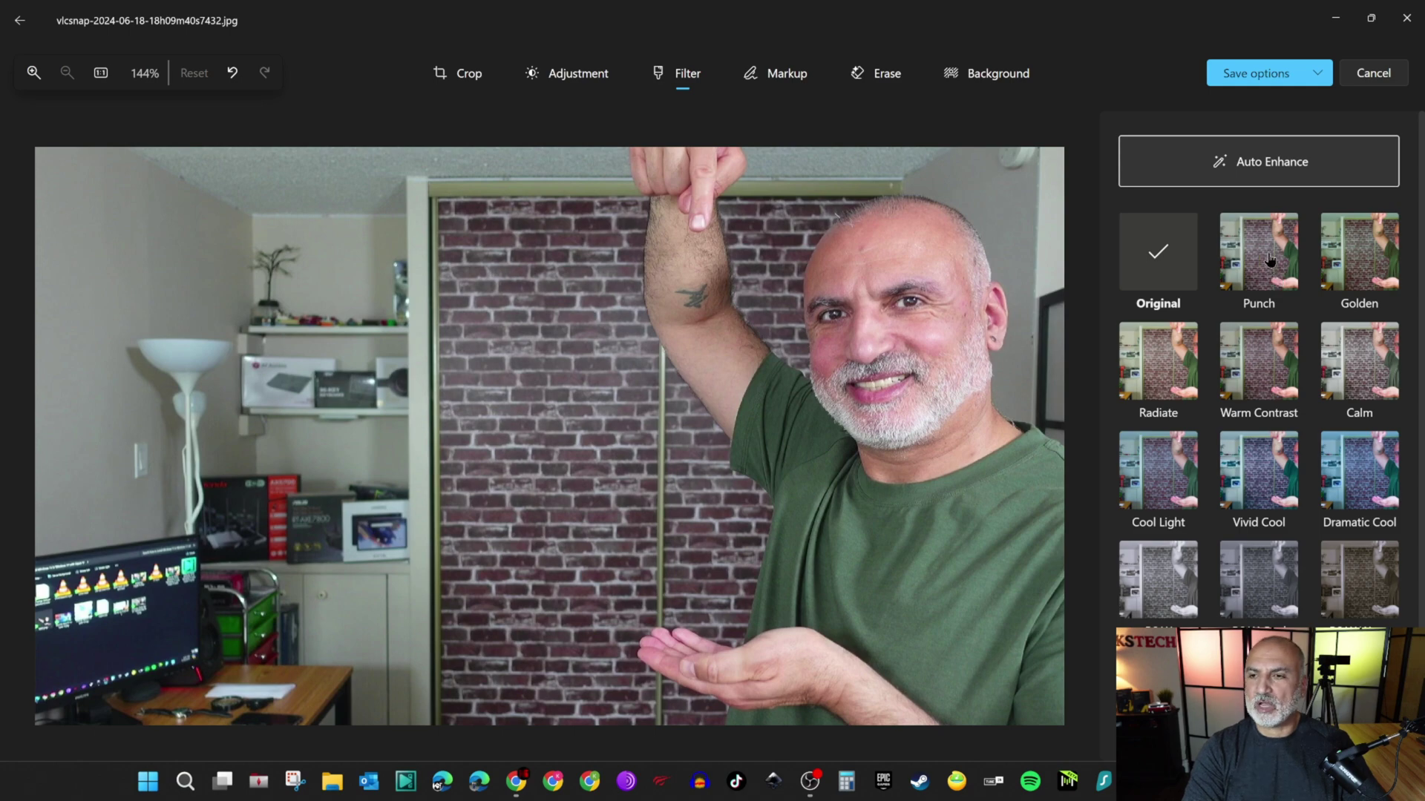
scroll(1269, 259, down, 2)
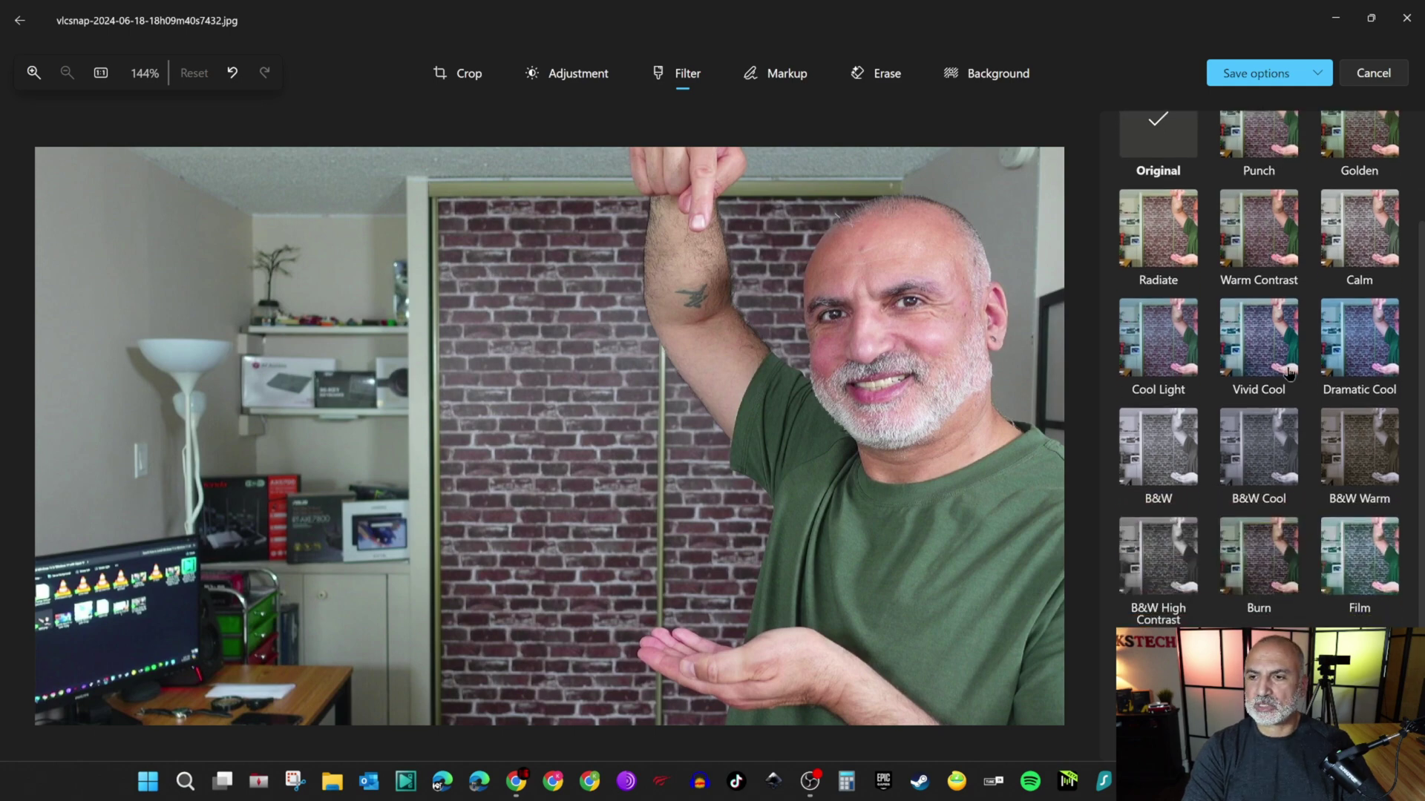
click(1267, 339)
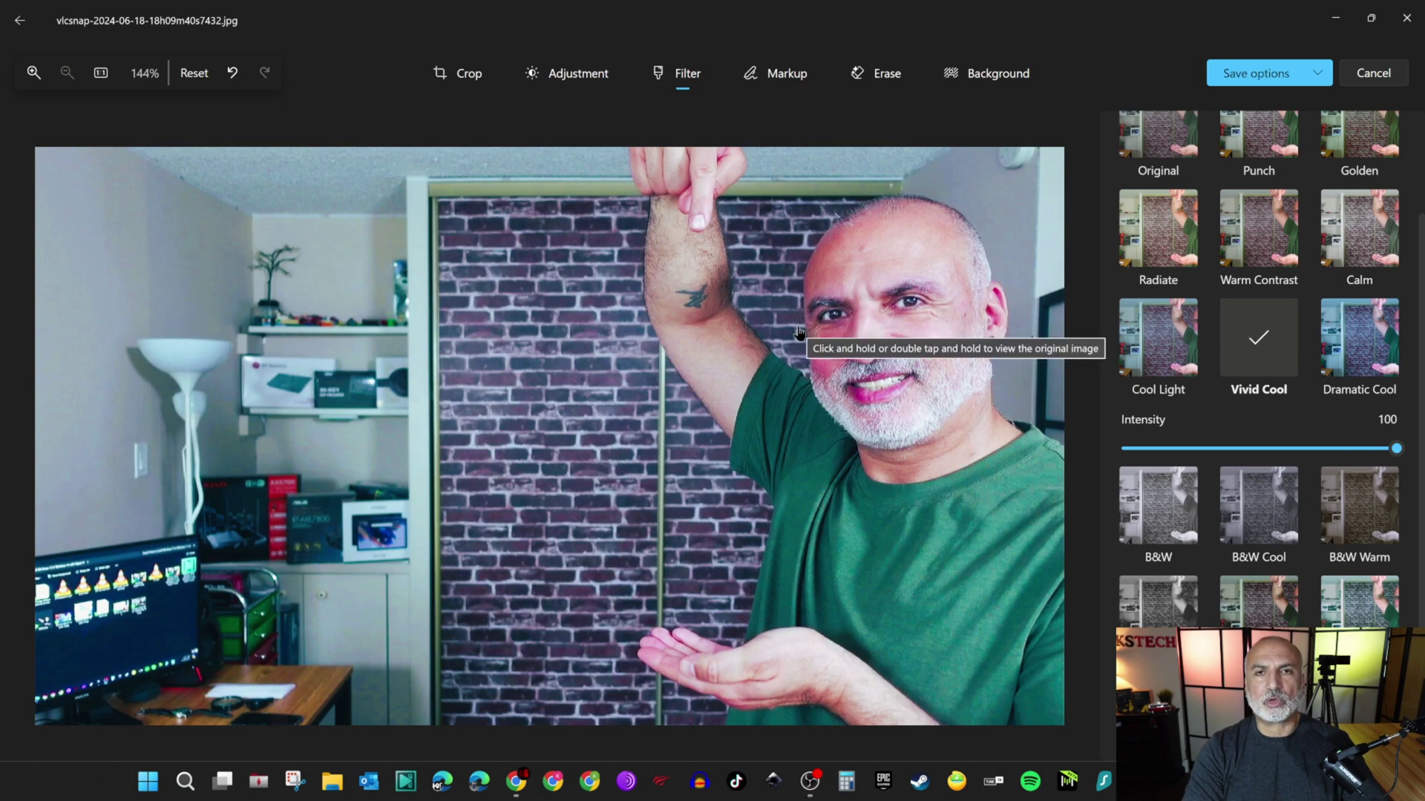
mouse_move(1398, 449)
mouse_down()
mouse_move(1194, 465)
mouse_move(1418, 462)
mouse_up()
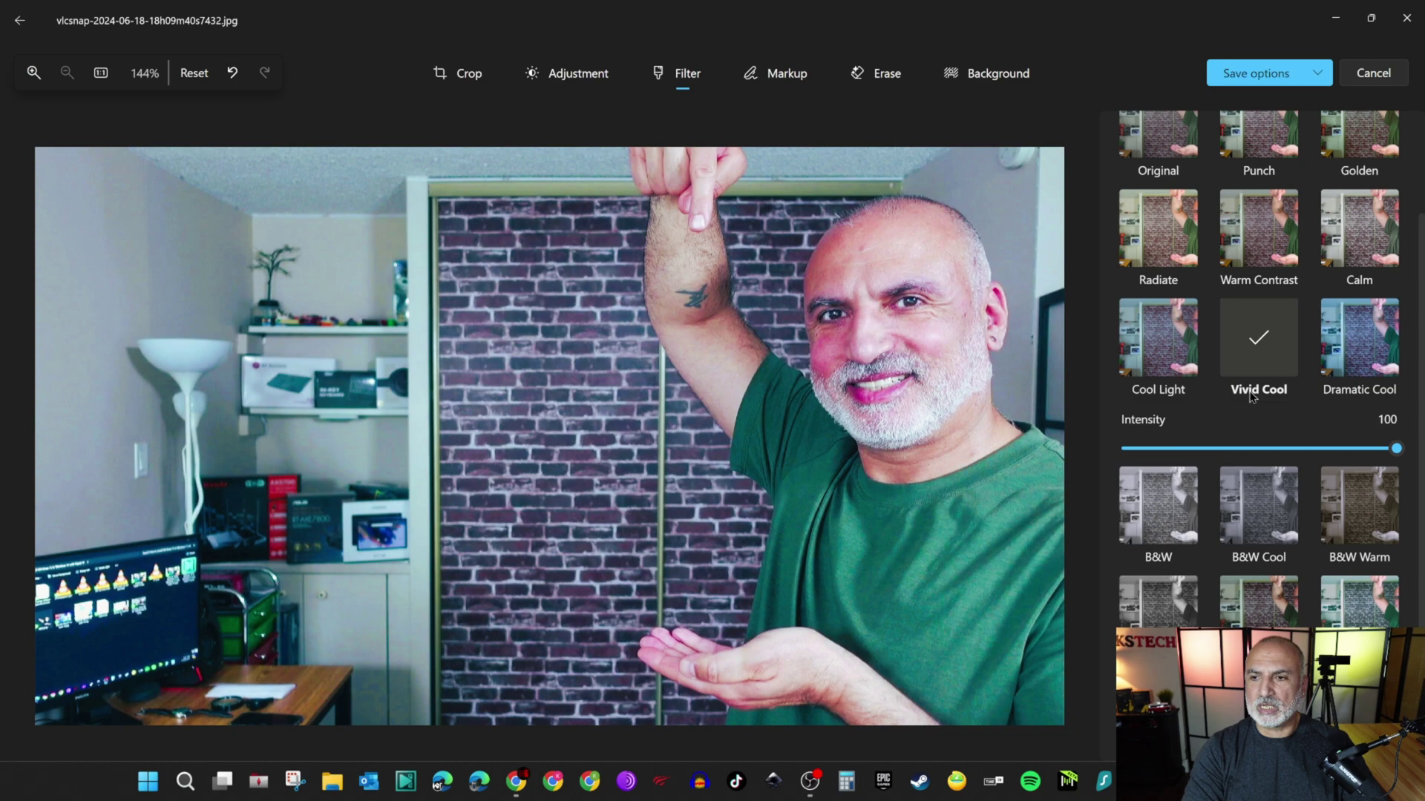
click(1370, 77)
key(Return)
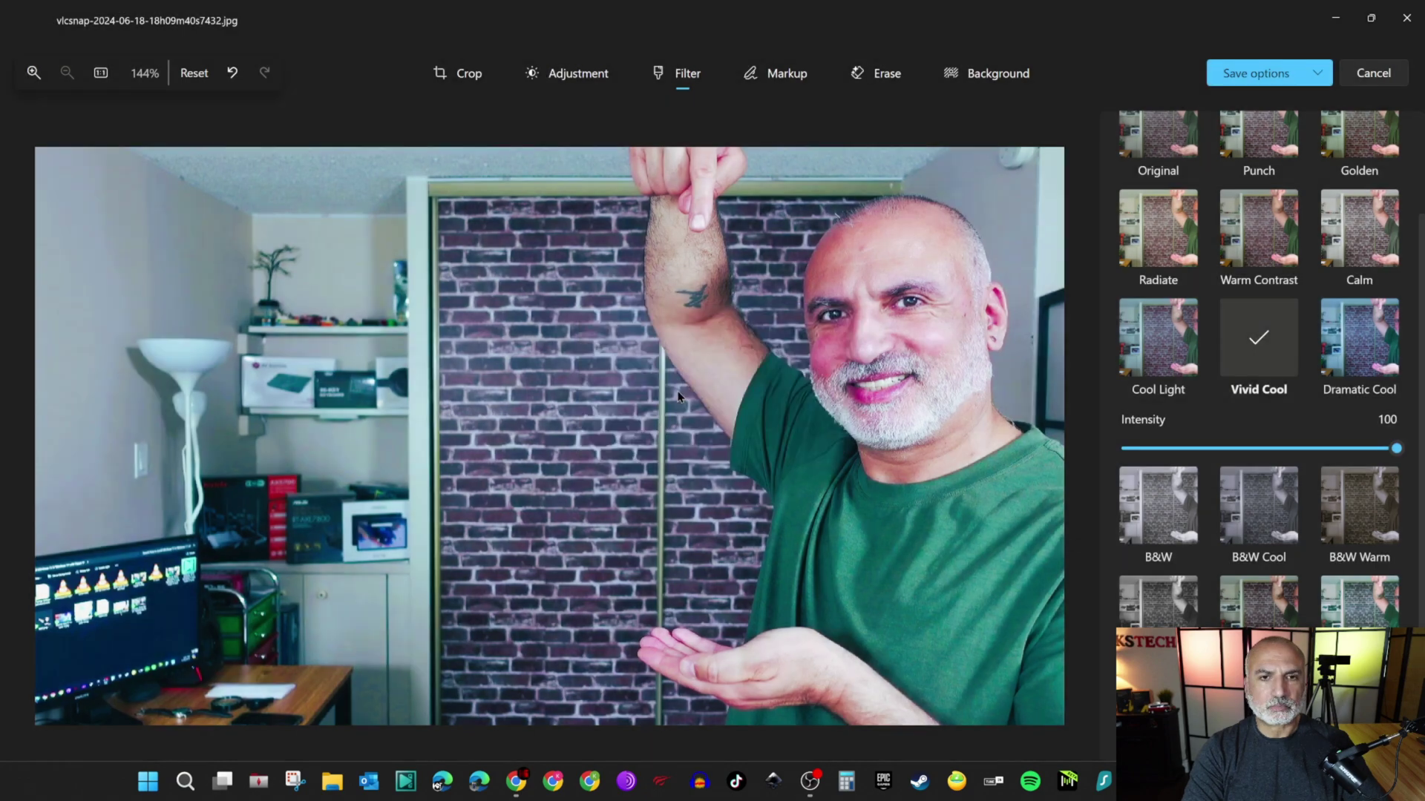
click(566, 24)
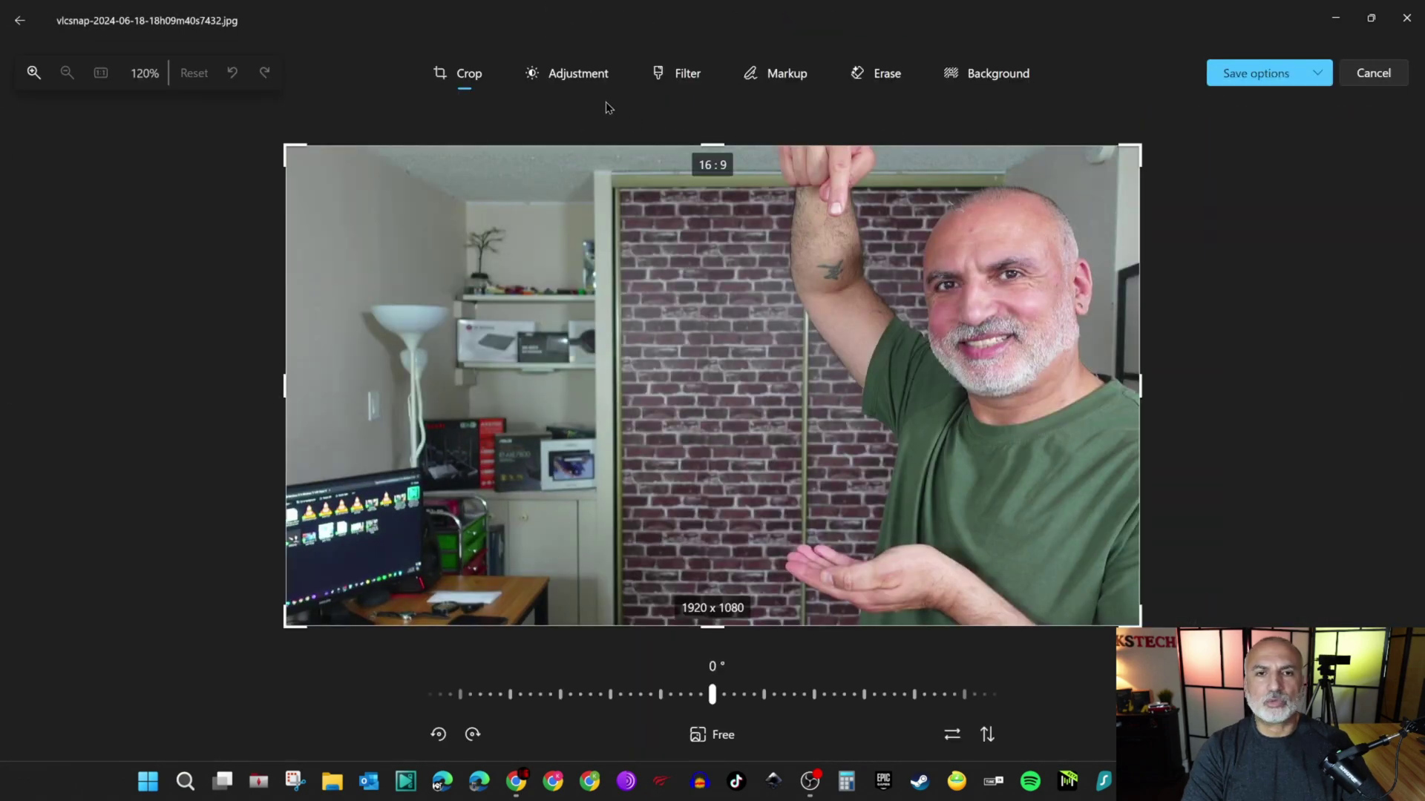
In the Adjustment panel, drain the Saturation and then return it to 0.
click(574, 82)
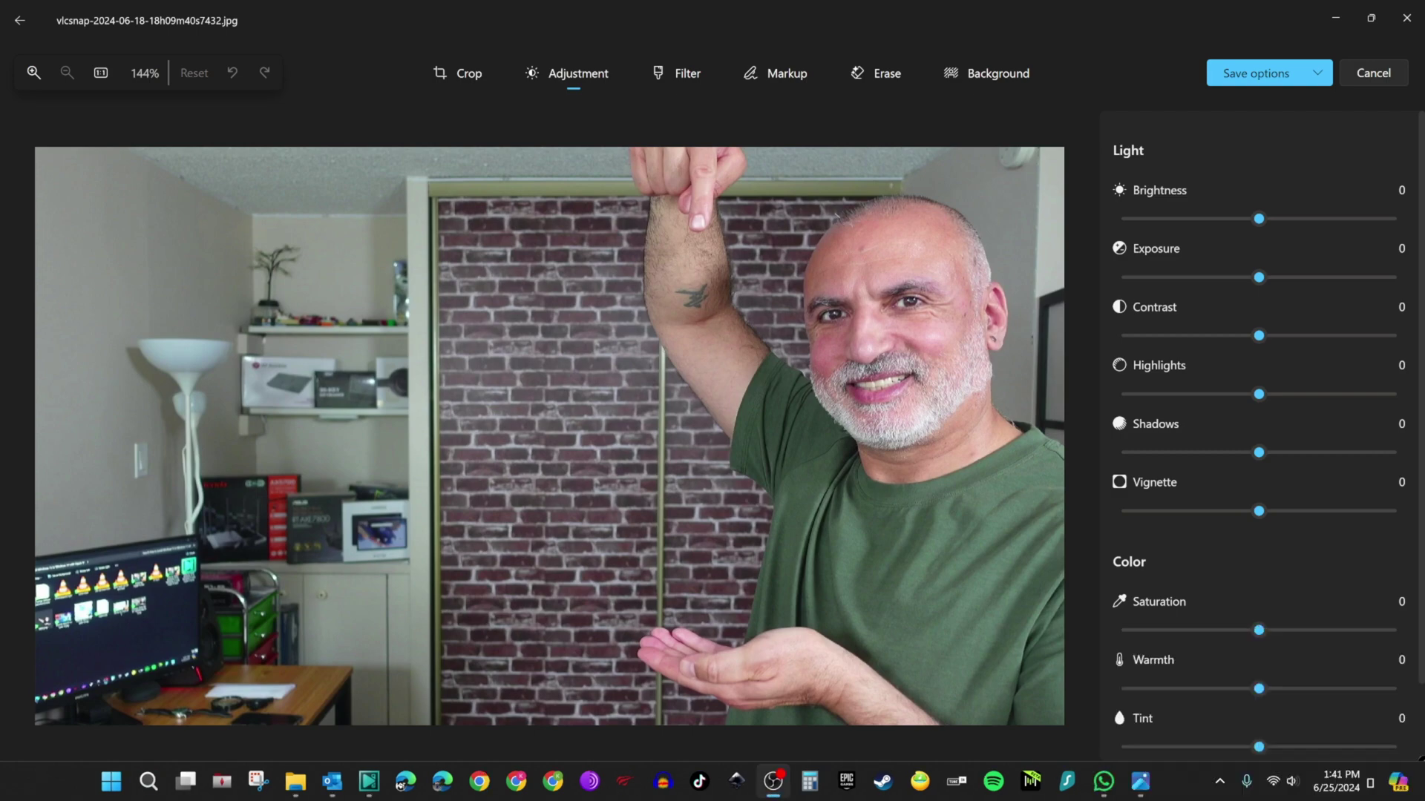
drag(1260, 630, 1138, 631)
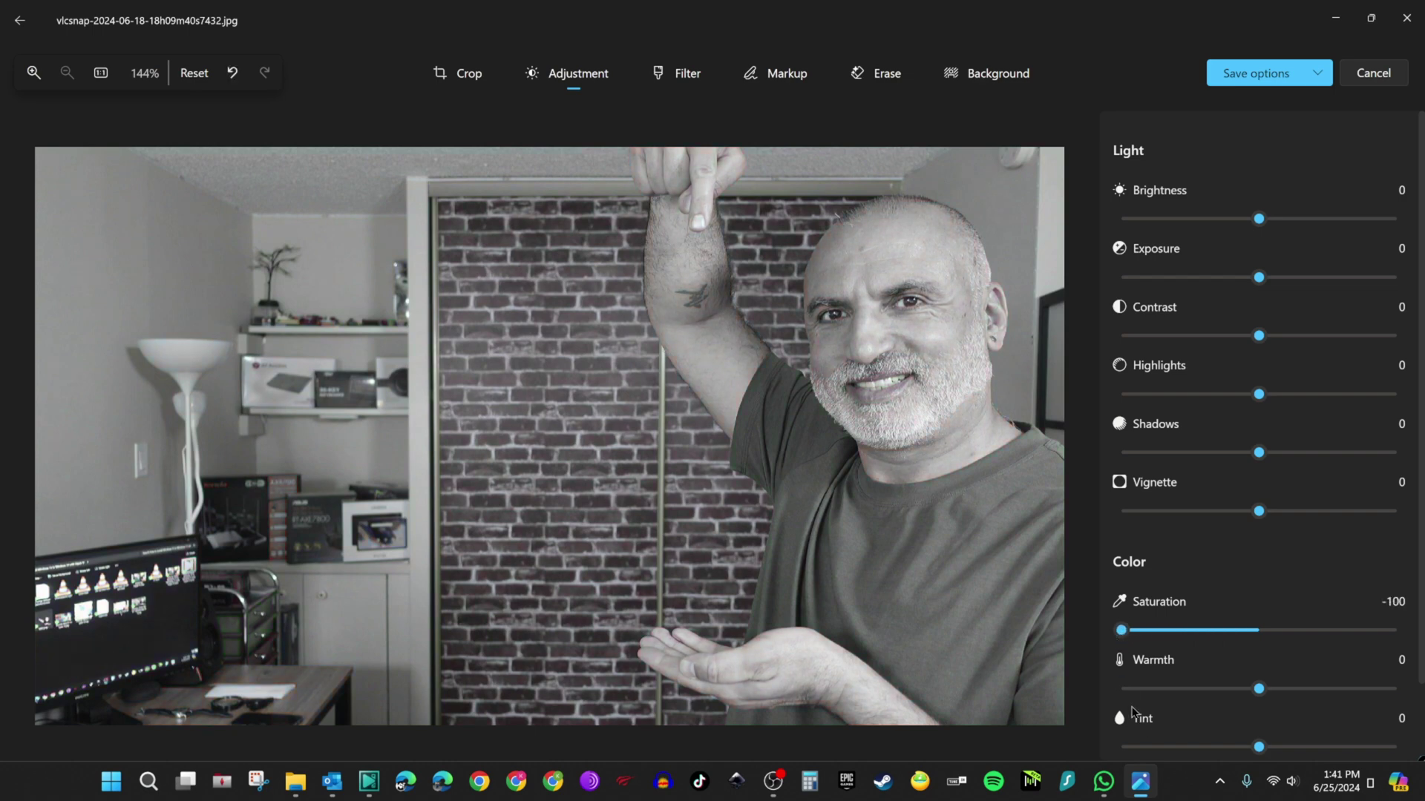
drag(1124, 636, 1263, 636)
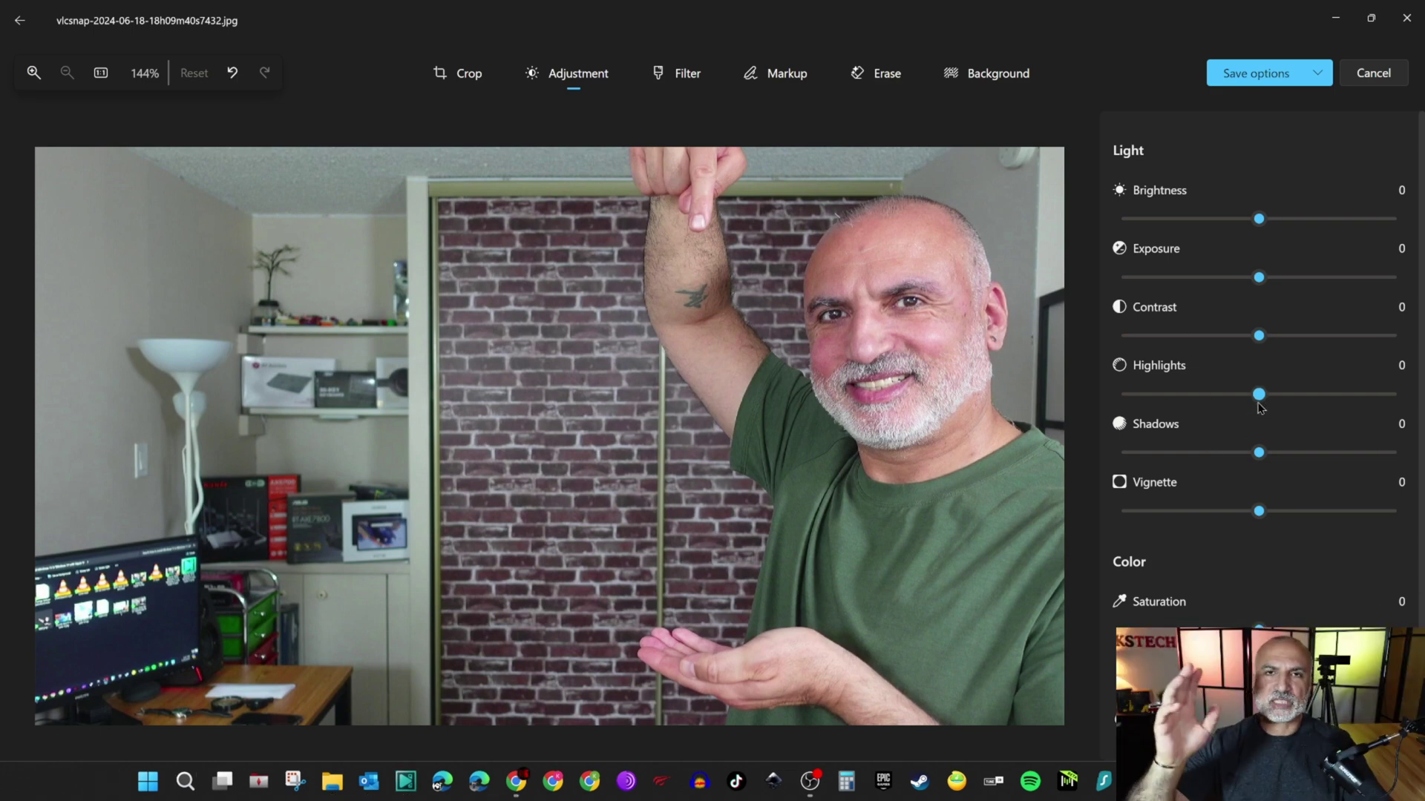
Raise Brightness to 19, Exposure to 14 and Contrast to 14, then cancel the edit.
drag(1259, 219, 1289, 221)
drag(1258, 279, 1284, 278)
drag(1267, 337, 1284, 336)
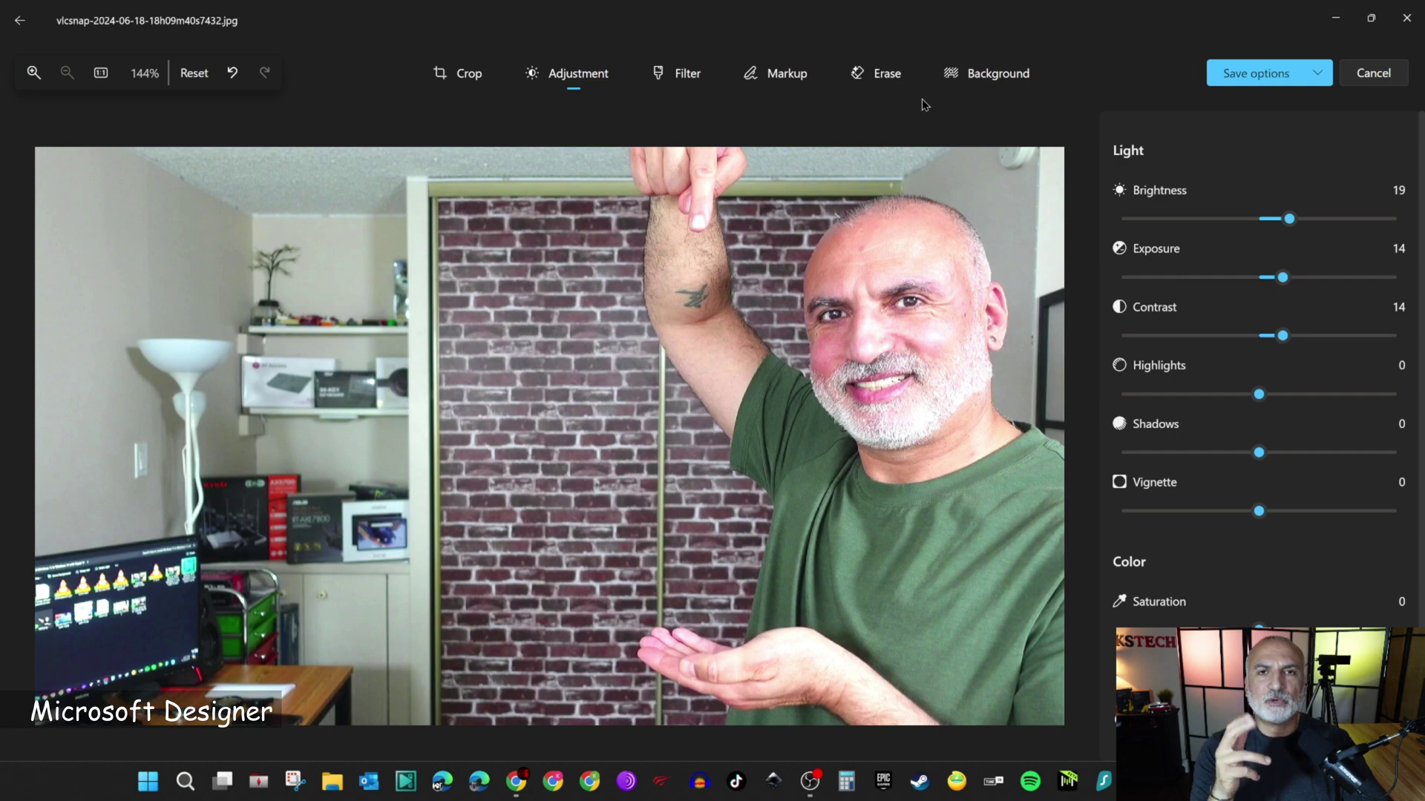
click(1376, 76)
Discard the light adjustments and send the brick-wall photo to Microsoft Designer.
click(655, 422)
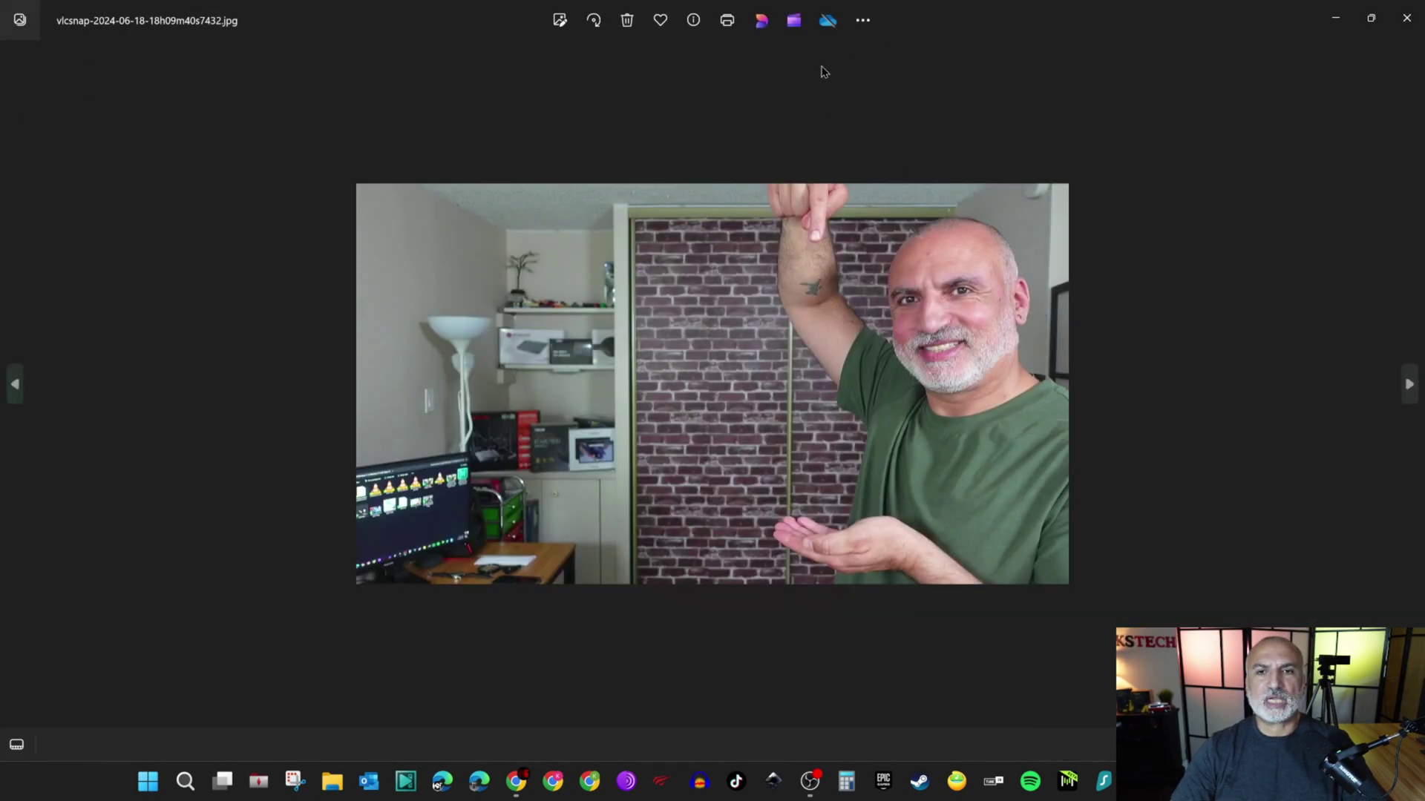
click(761, 23)
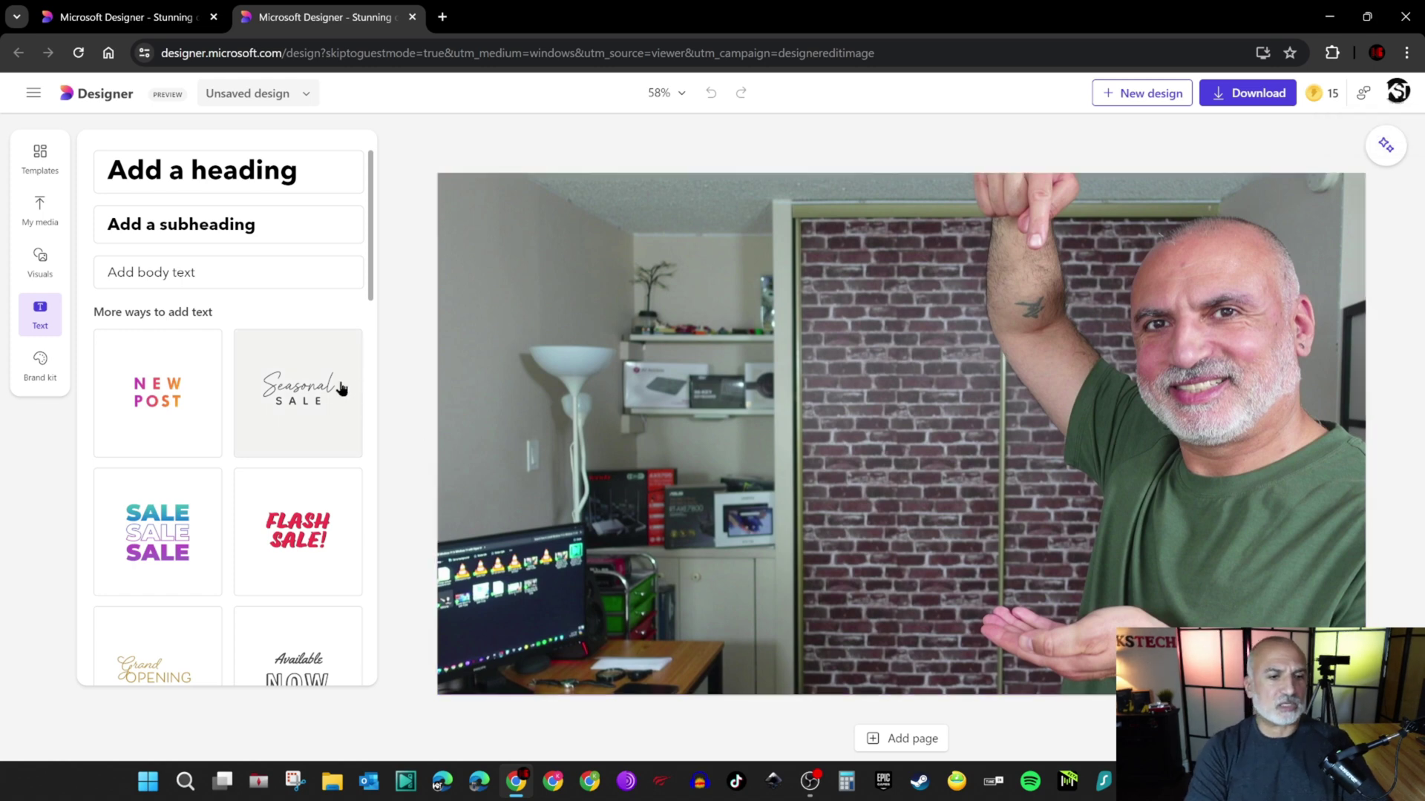
Add the Seasonal SALE text design at the photo's upper left, then close the browser.
click(310, 393)
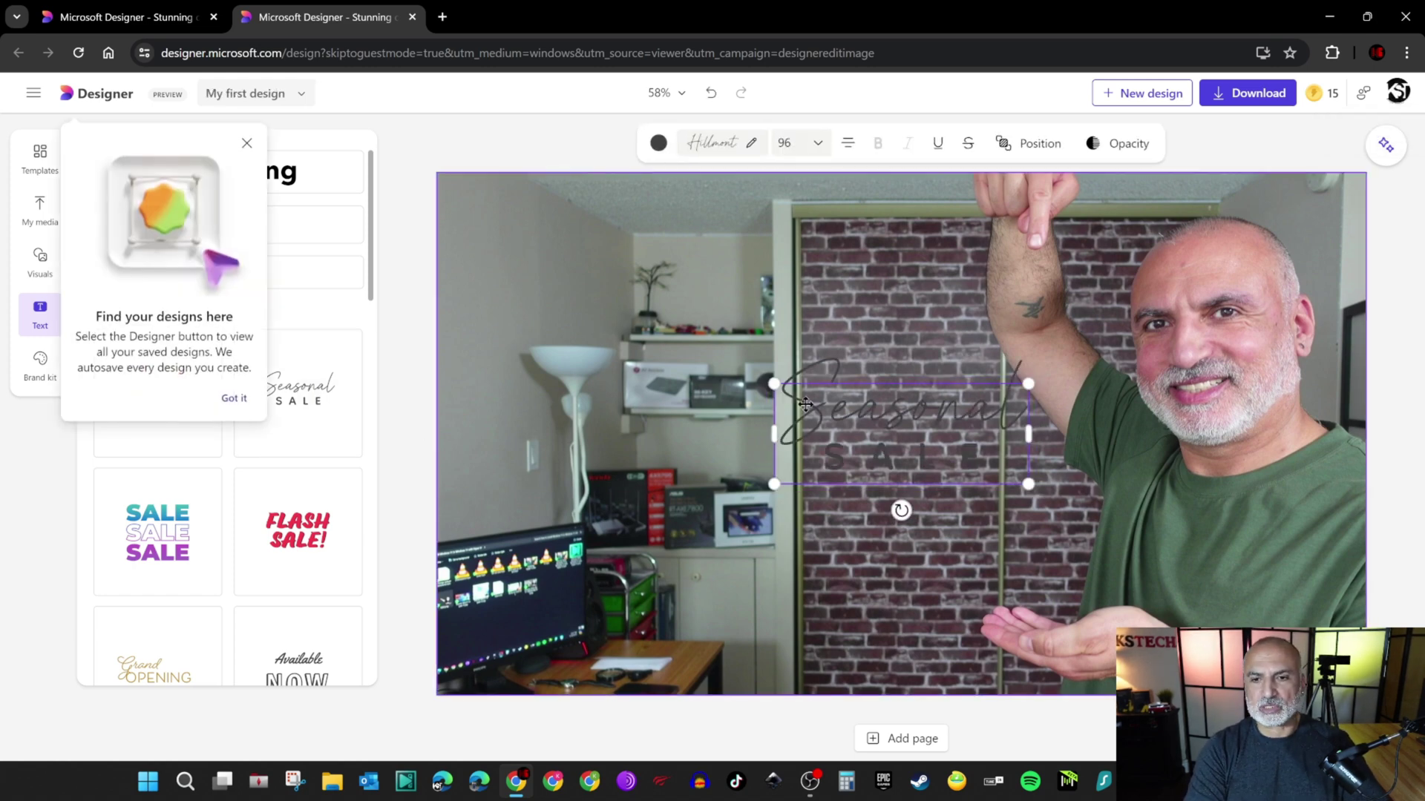
drag(854, 413, 590, 278)
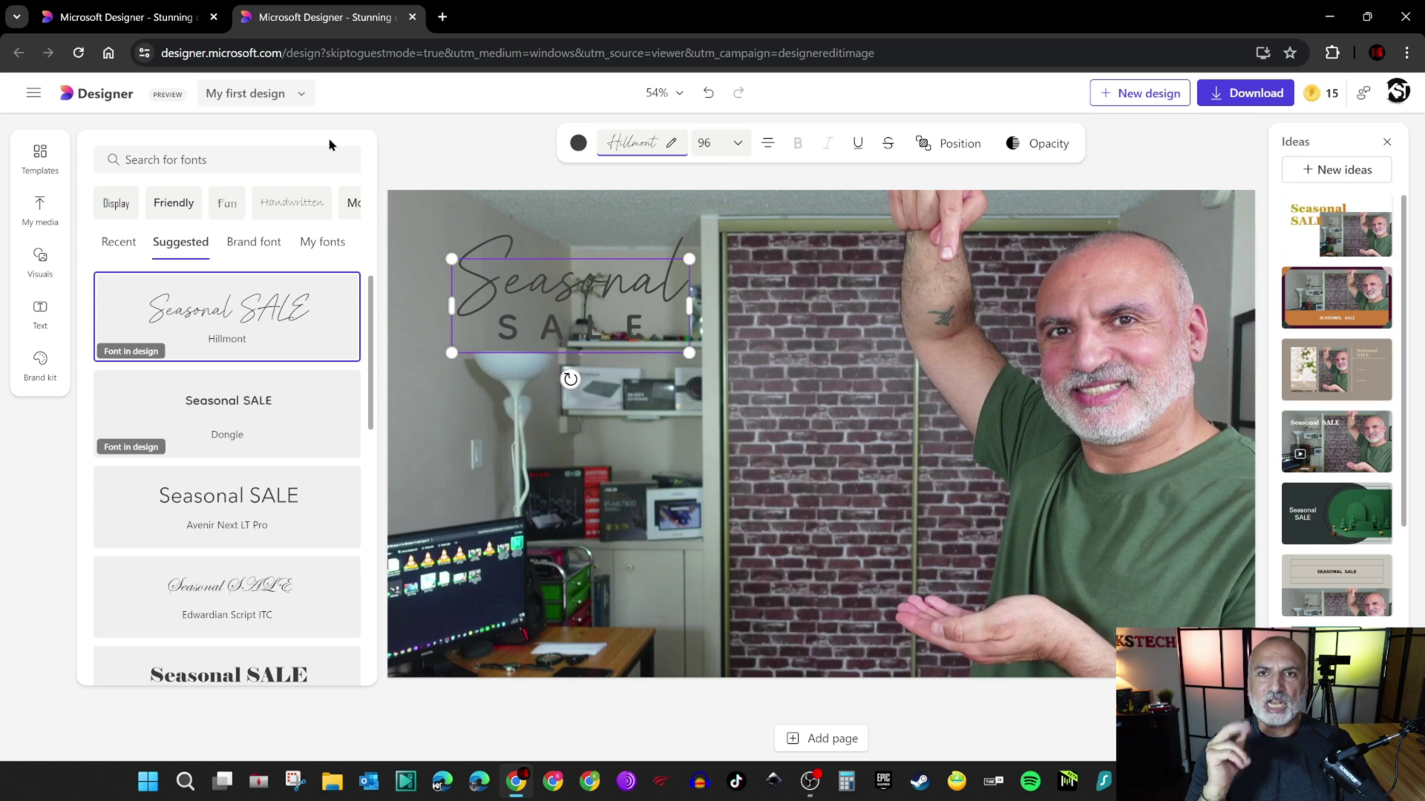
click(1404, 20)
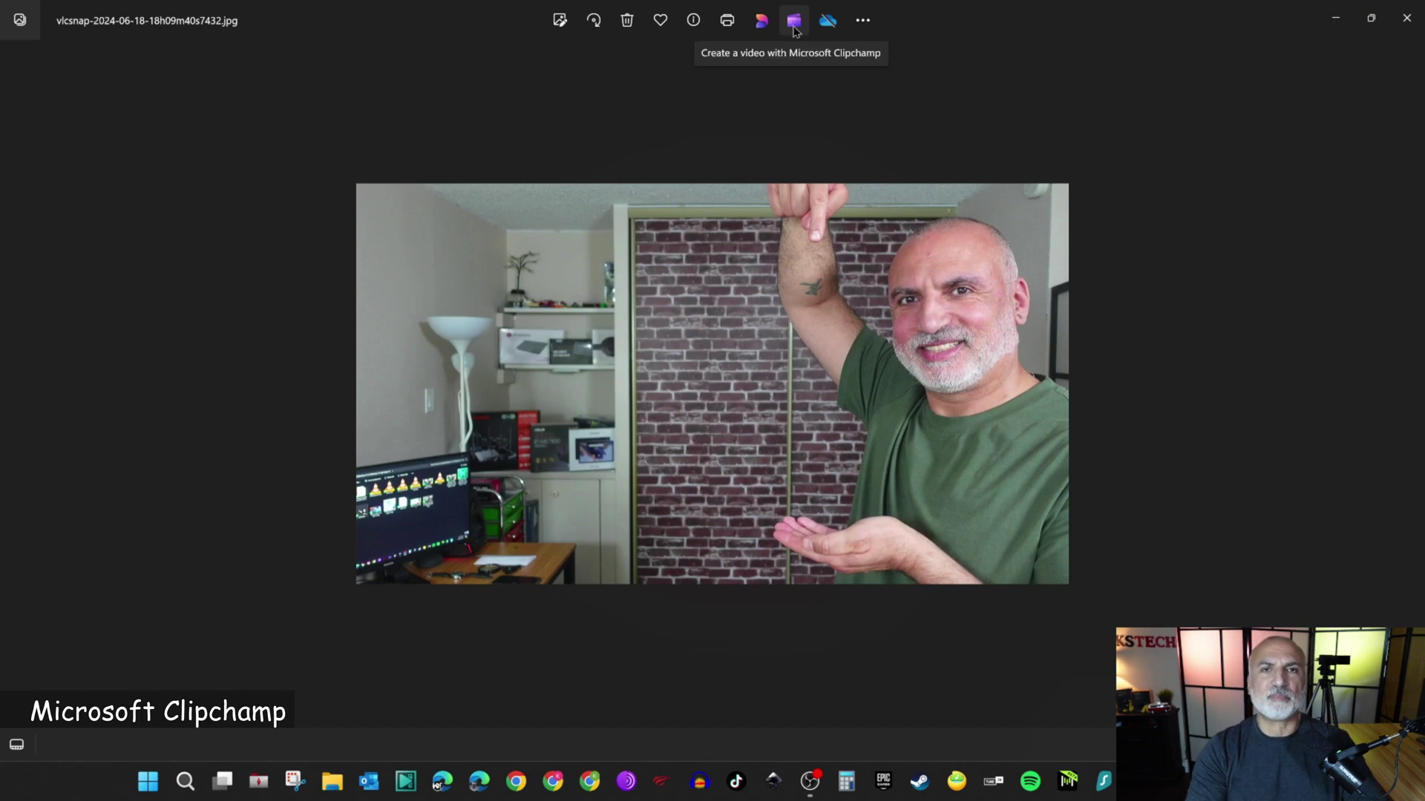
click(1408, 23)
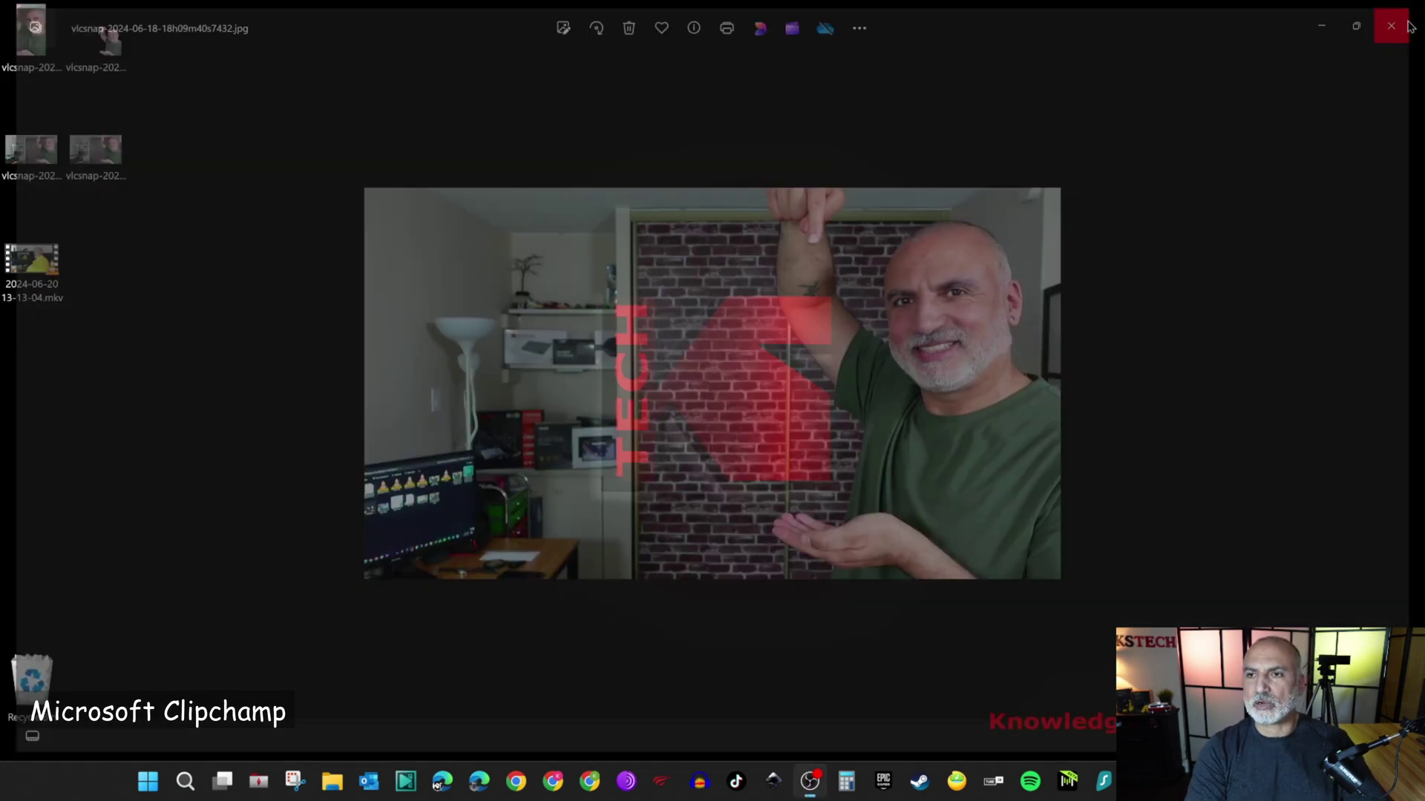
right_click(34, 271)
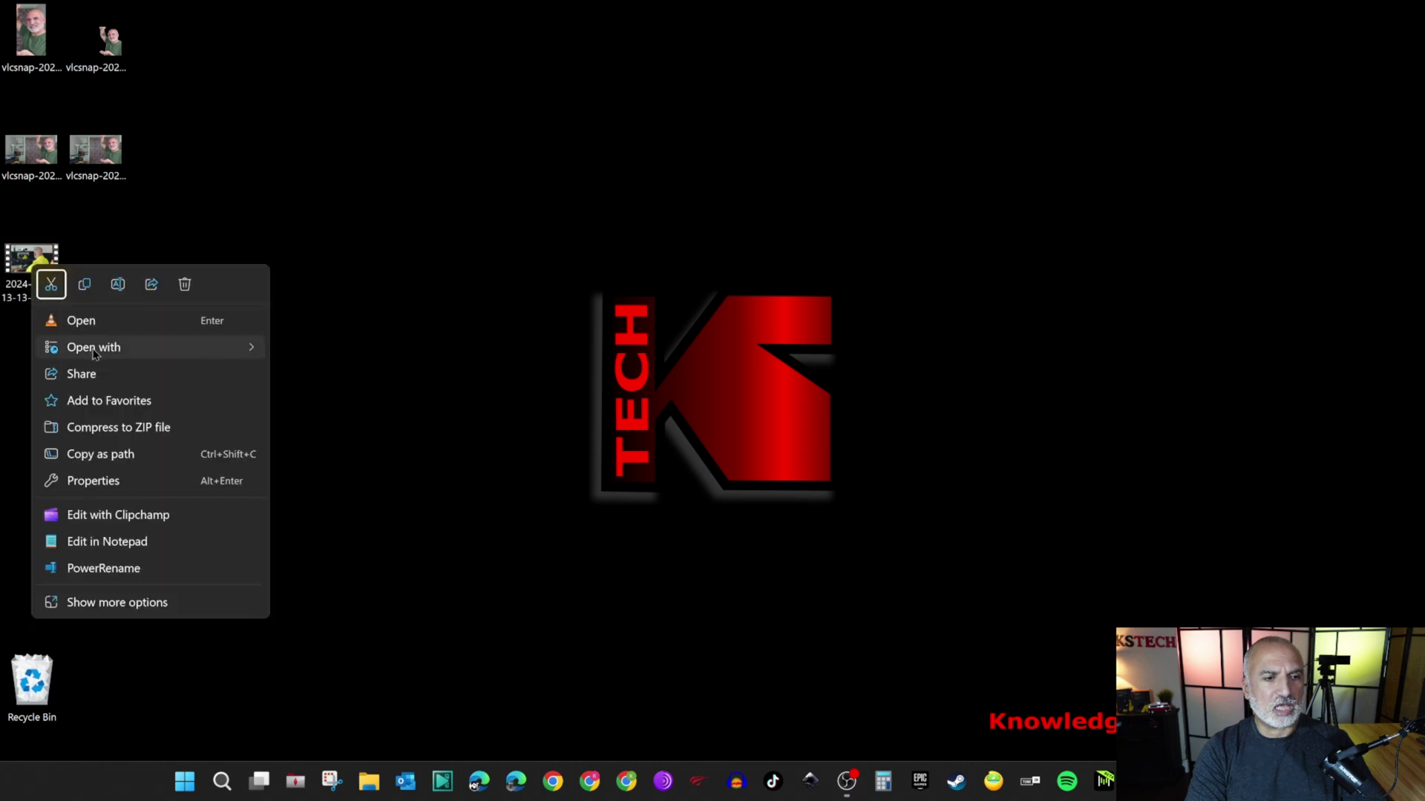
mouse_move(95, 351)
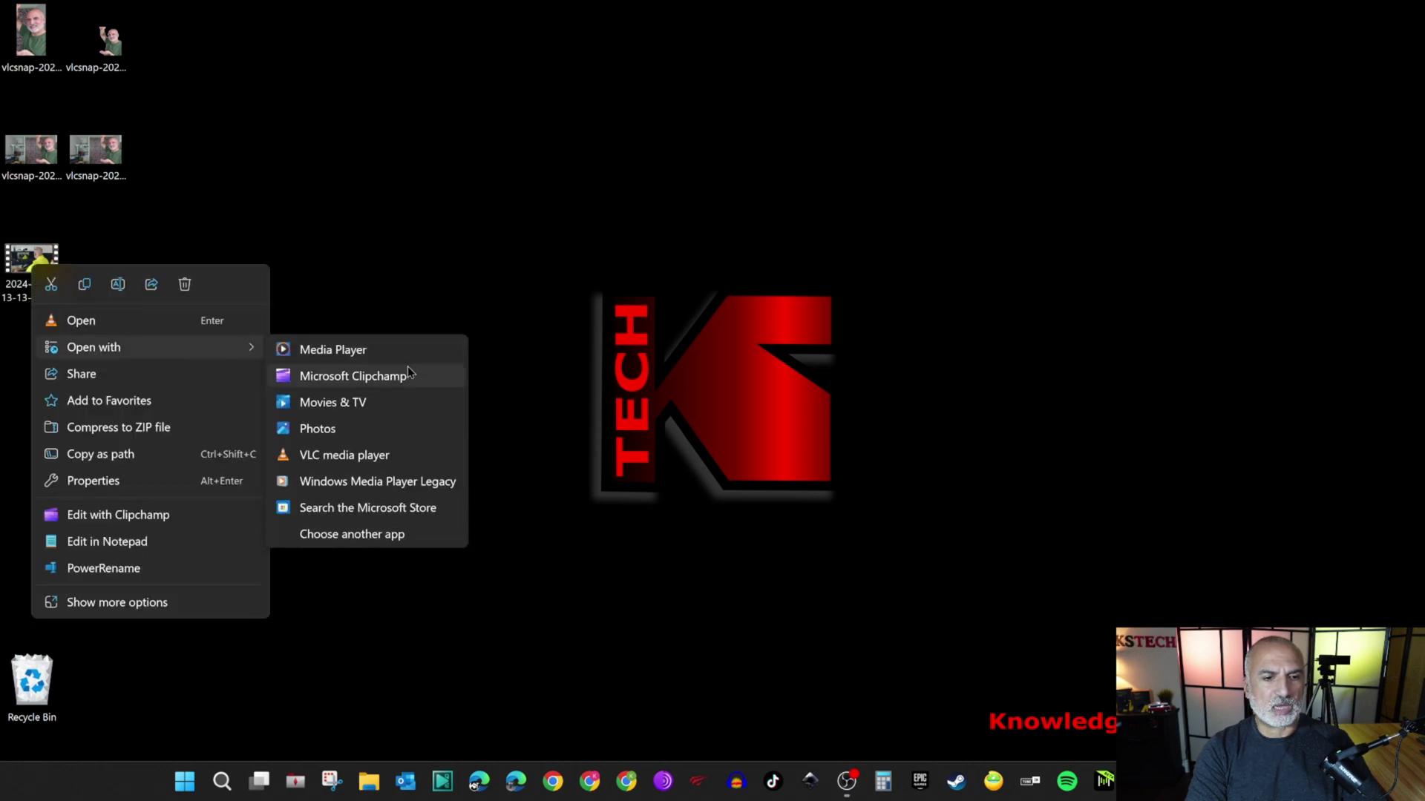
click(319, 430)
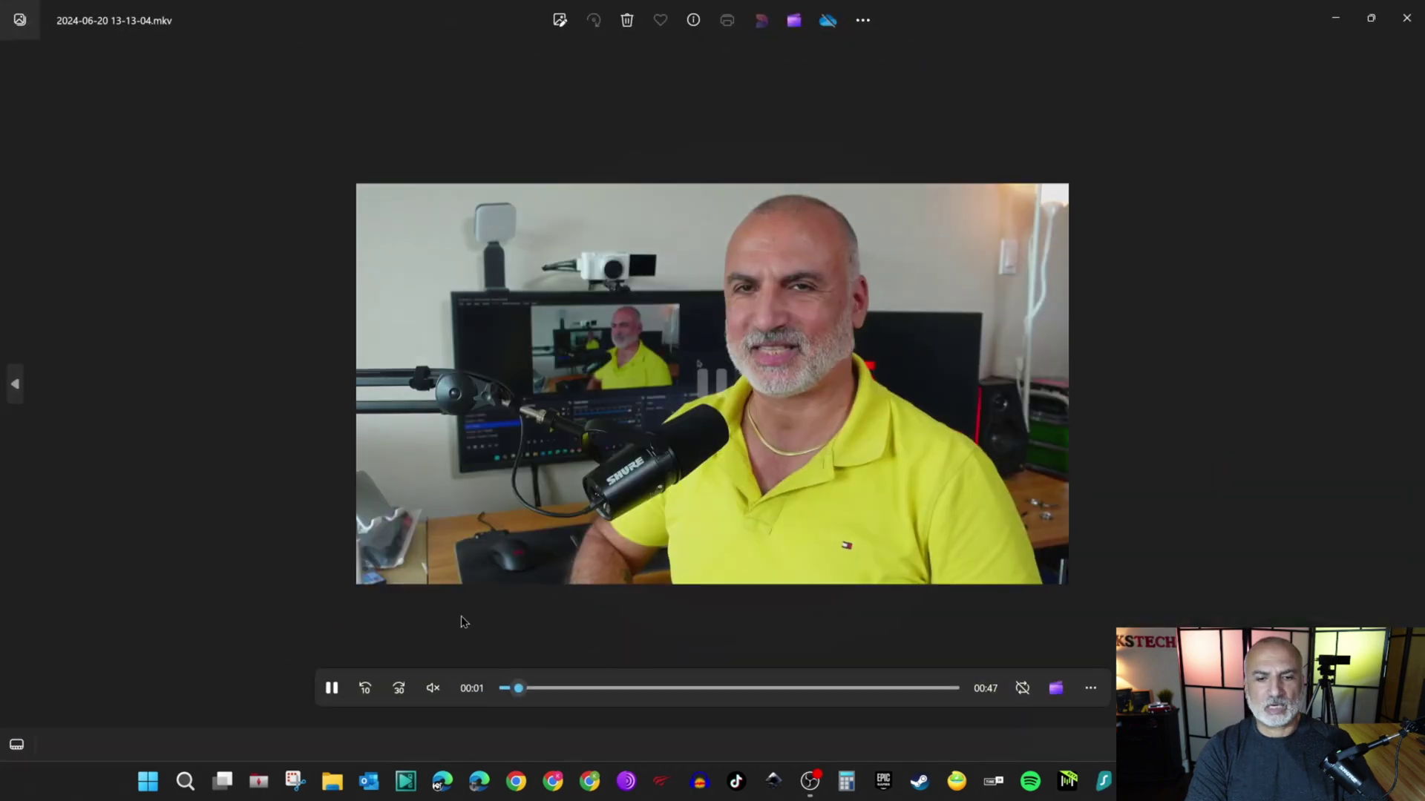
click(330, 684)
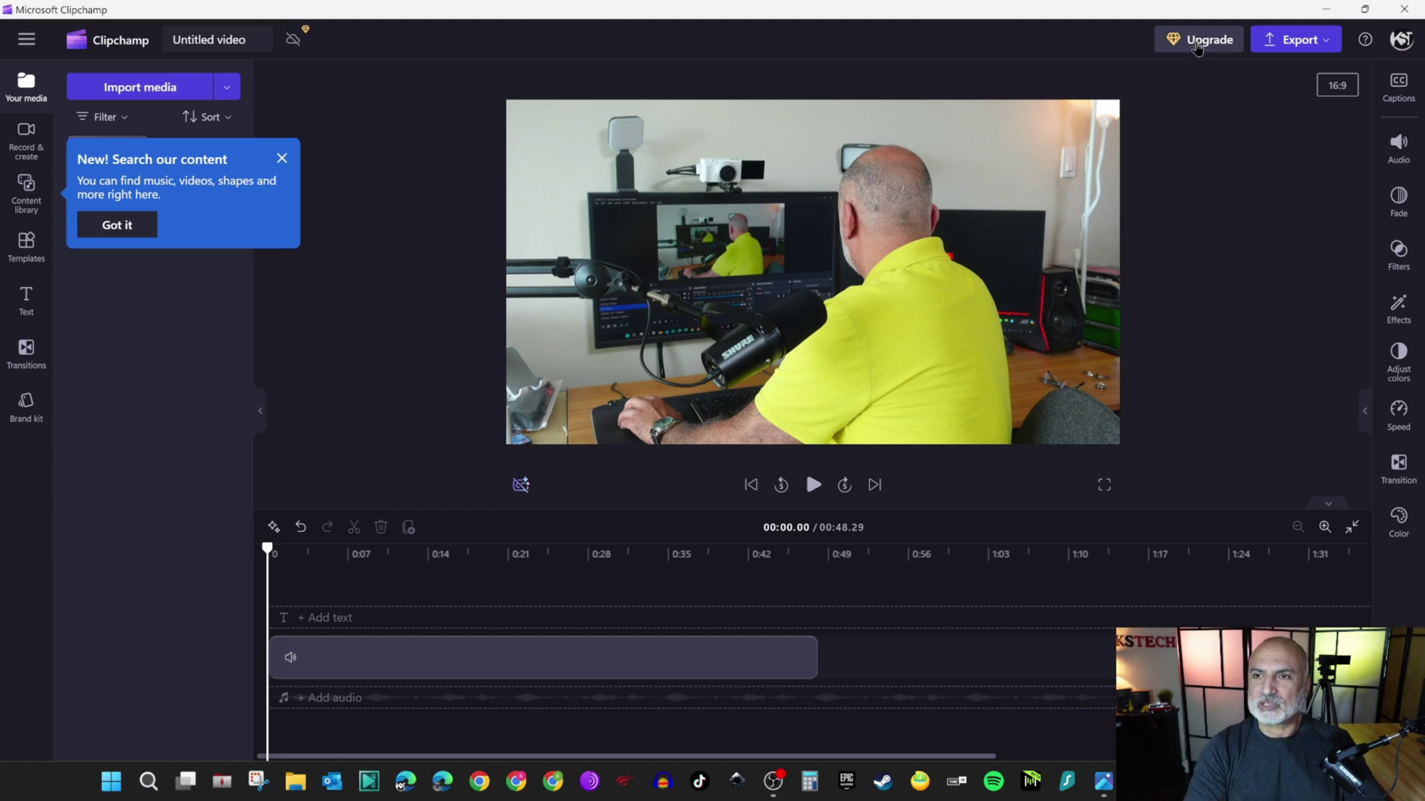
click(1197, 46)
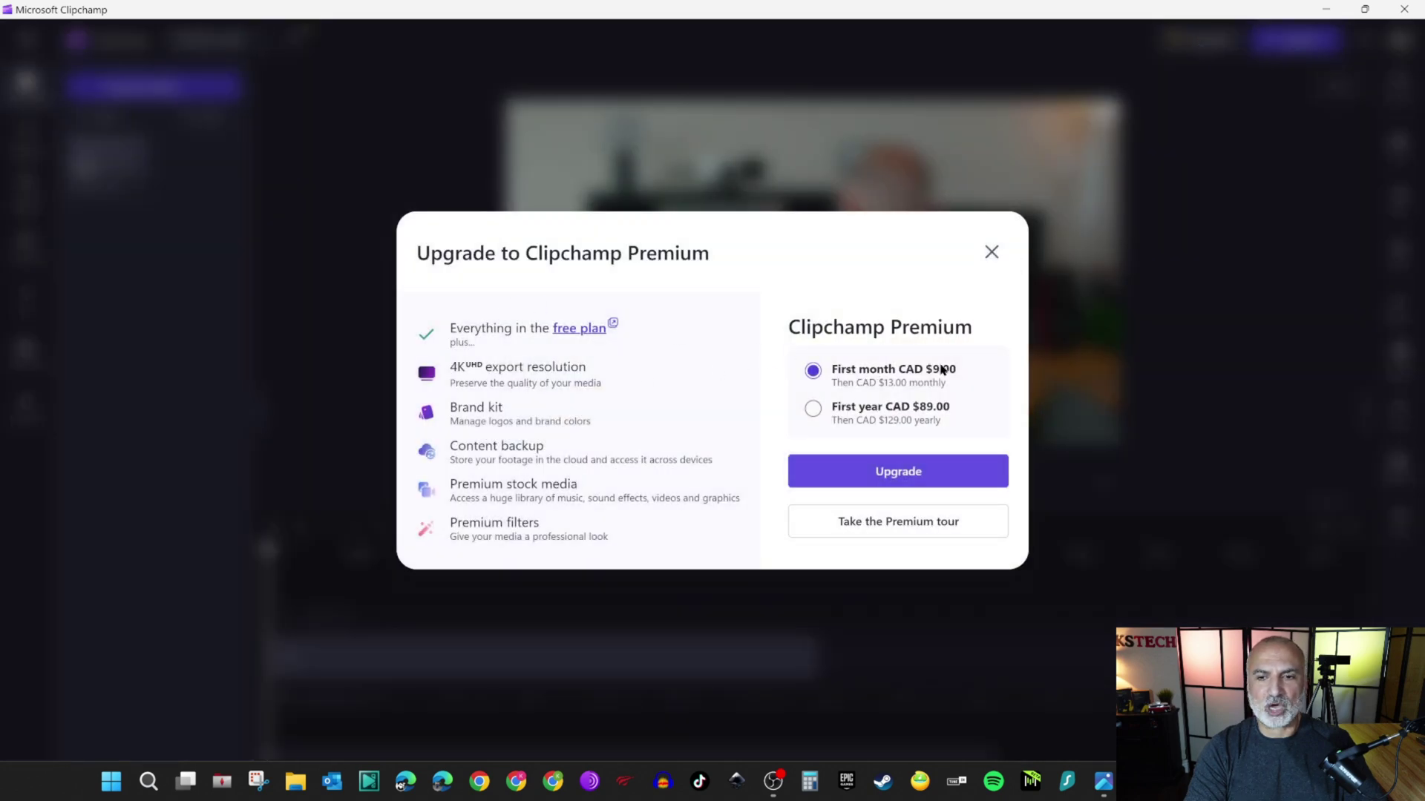
click(992, 253)
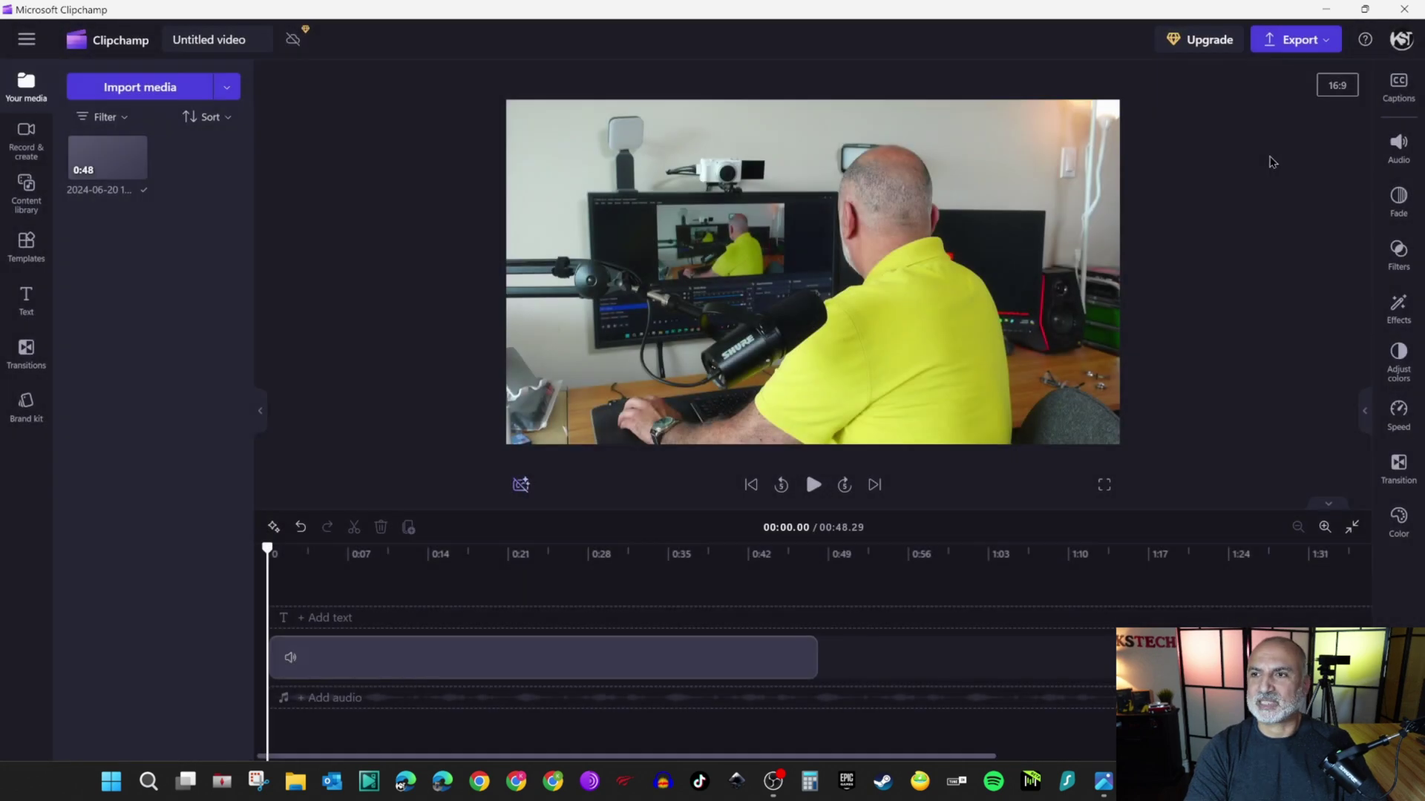